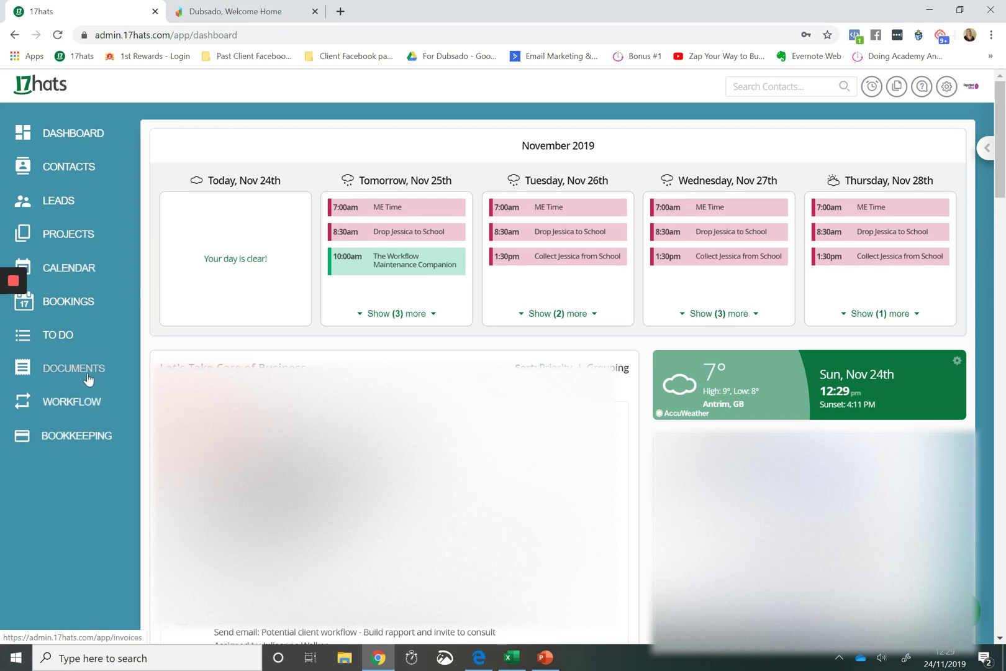
Switch from the 17hats dashboard to Dubsado's Projects list showing the test and birthday test jobs.
left_click(212, 9)
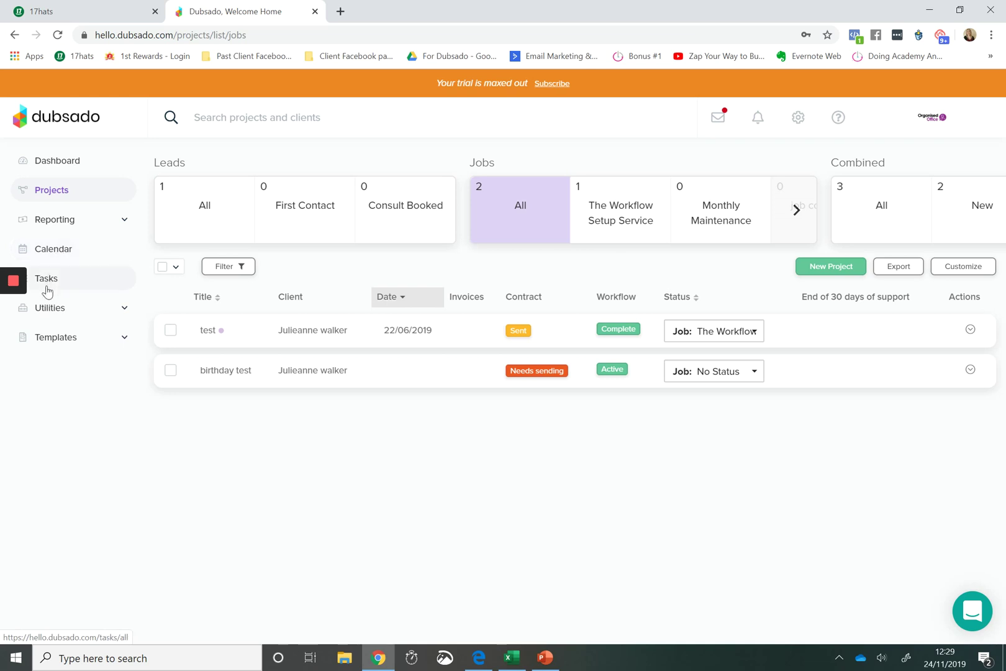
Browse the Utilities and Templates sidebar sections, then open Dubsado's November 2019 calendar.
left_click(50, 311)
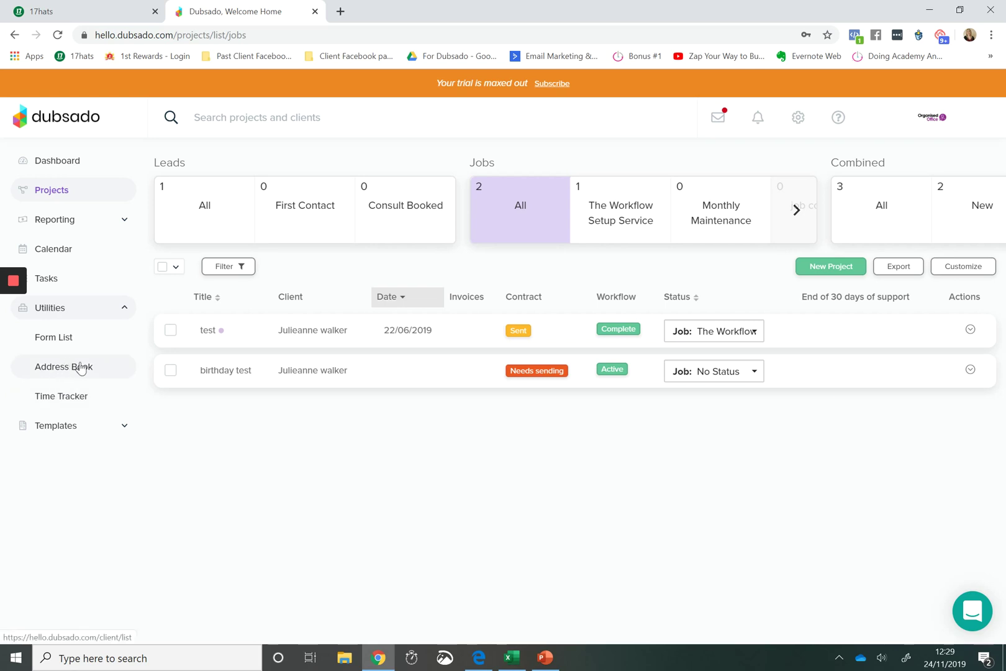
left_click(103, 311)
left_click(98, 343)
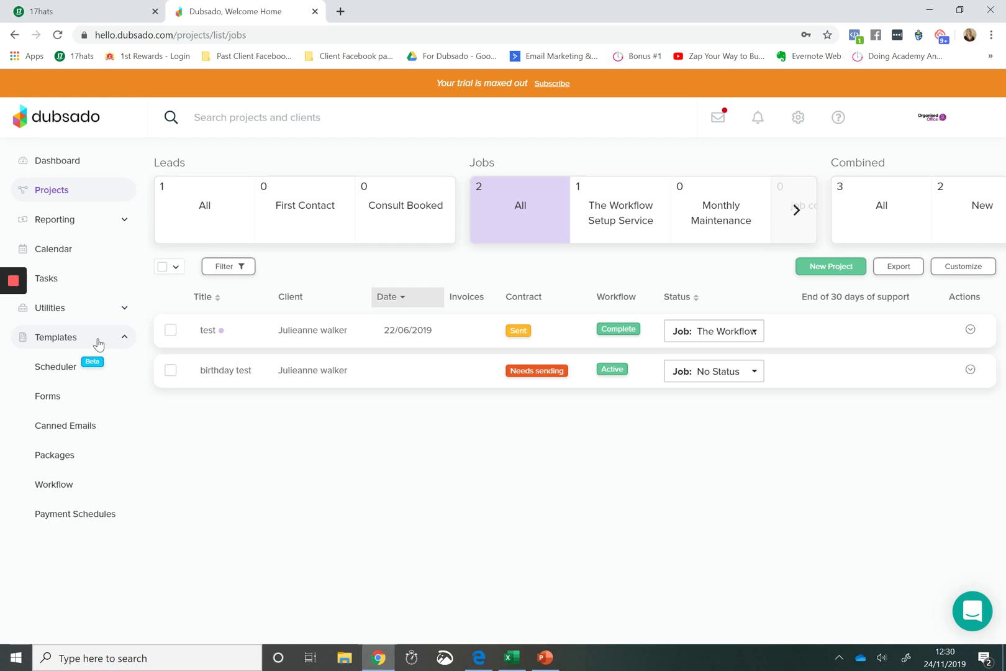
left_click(59, 256)
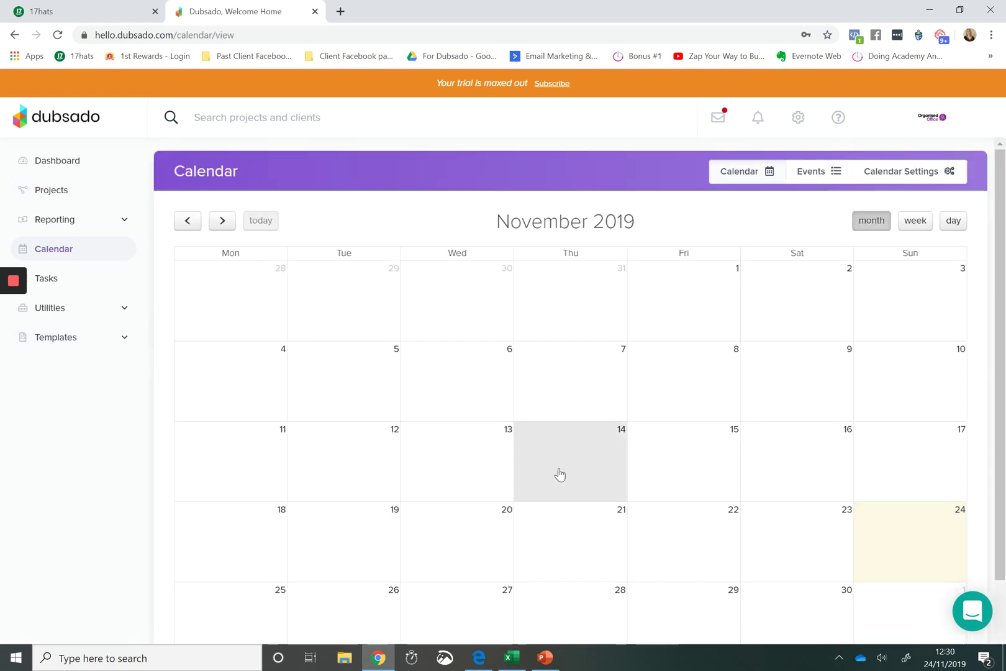
Pick an empty November day to get the Project, Appointment or Task choice.
left_click(817, 342)
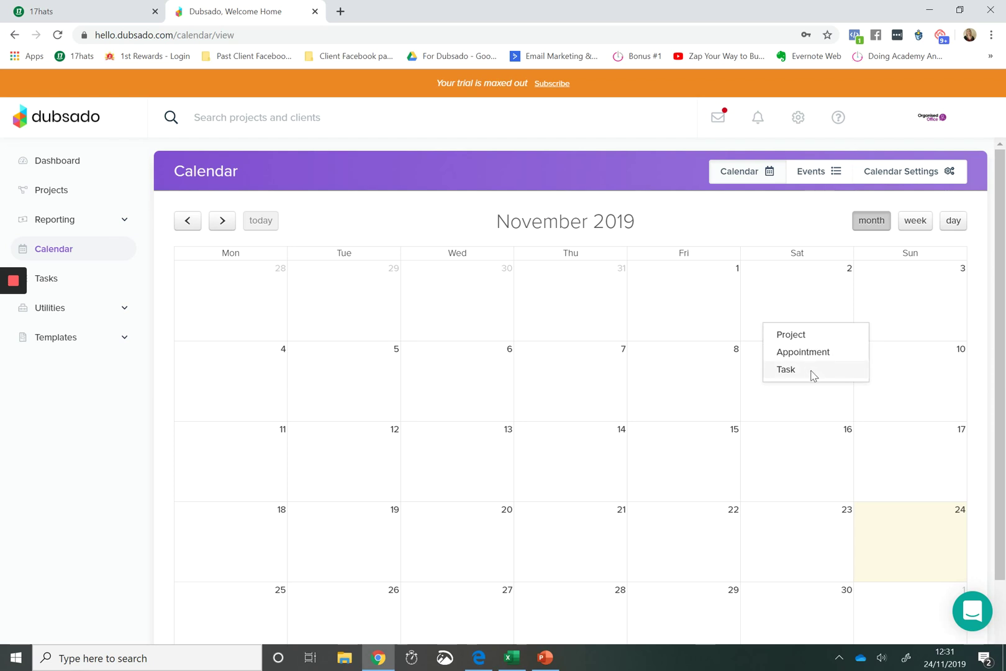
In 17hats, view the November 2019 calendar and its calendars list, try day 16, then return to Dubsado.
left_click(108, 12)
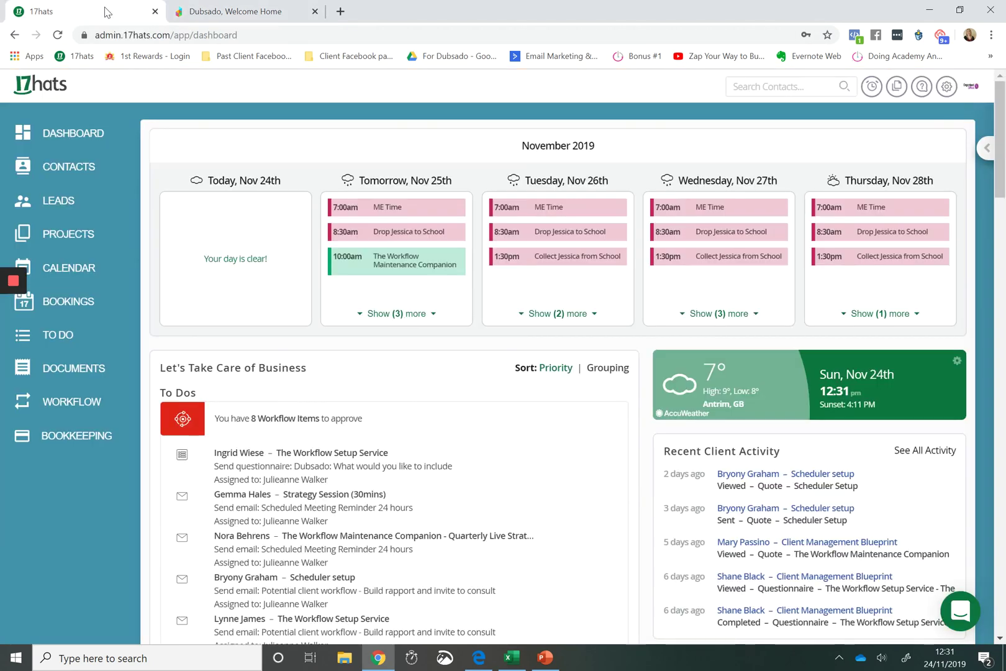
left_click(65, 272)
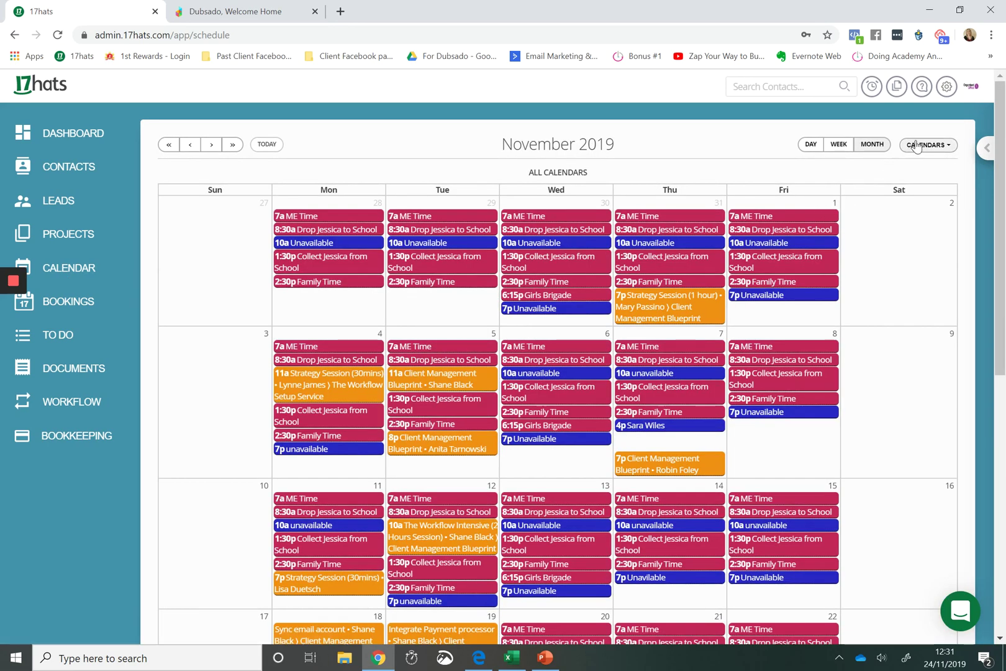
left_click(917, 146)
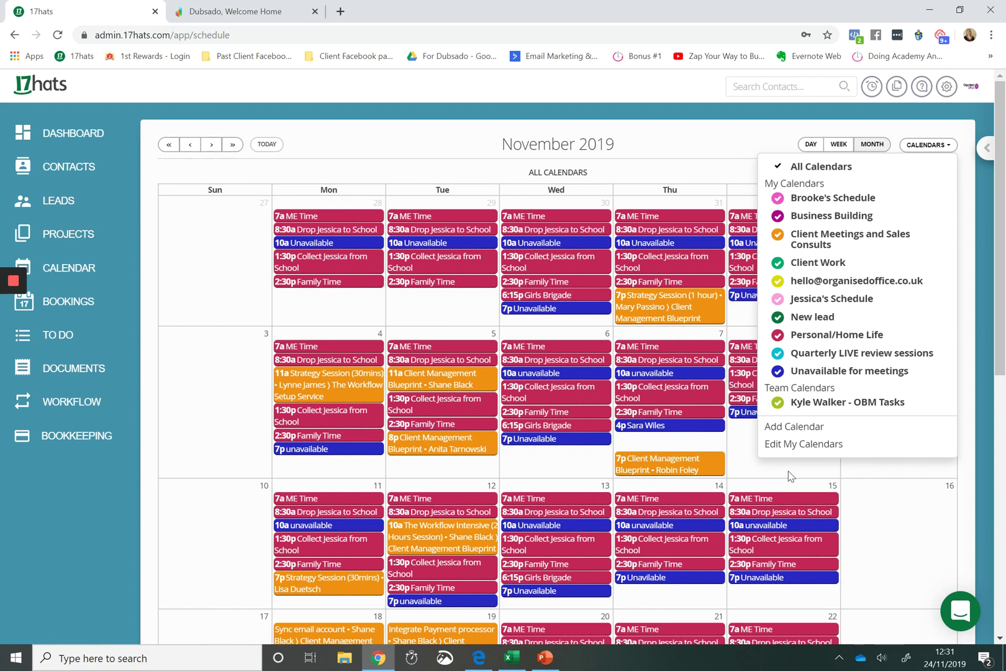
left_click(906, 500)
left_click(906, 500)
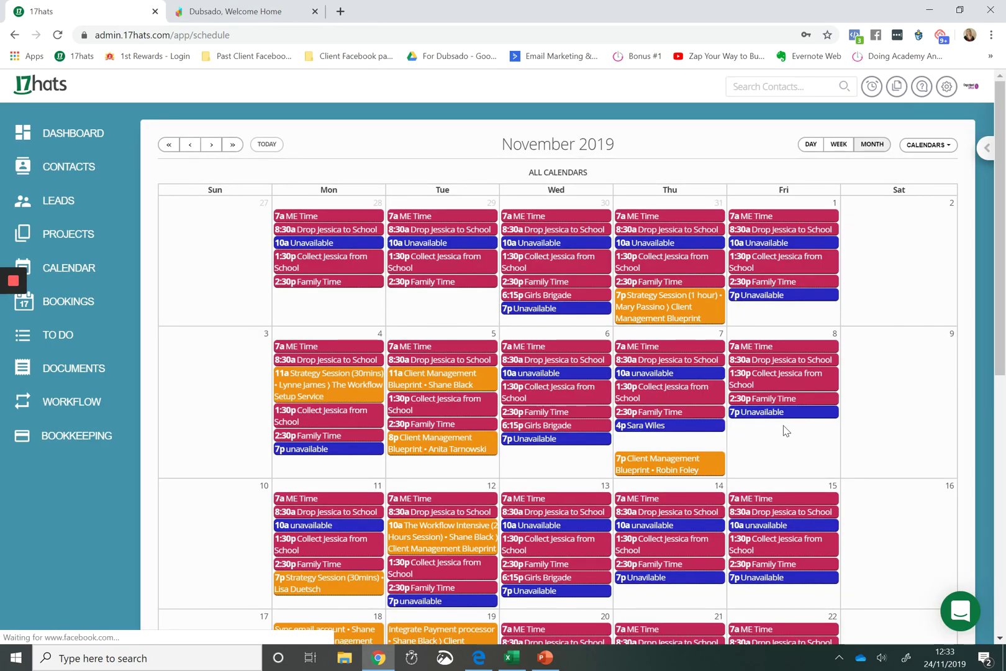
key("ctrl+Tab")
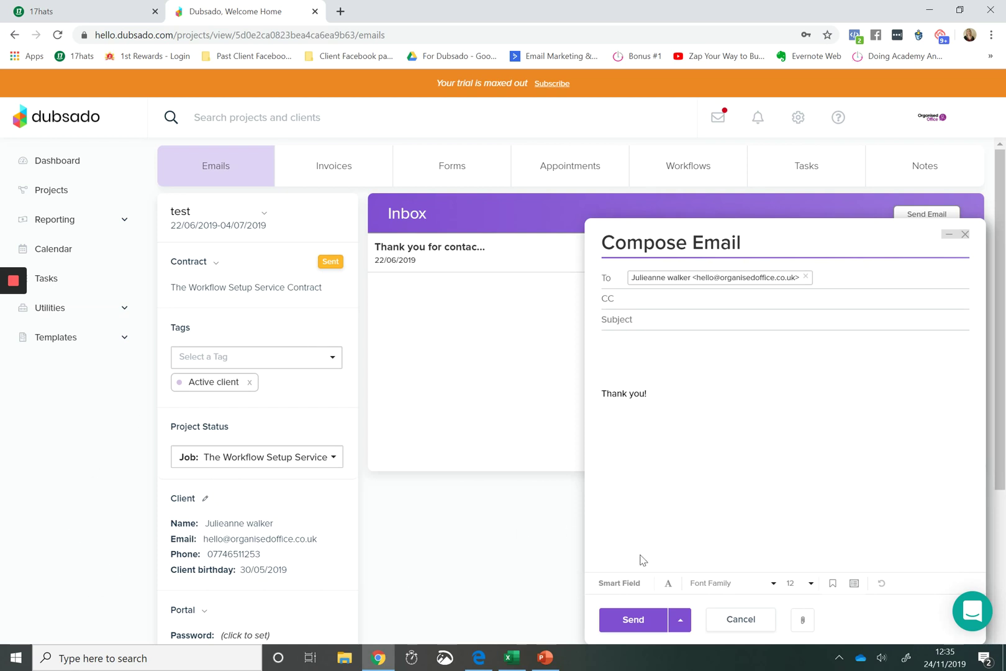
Show Dubsado's Send Later timing options for the client email, then return to 17hats' composer.
left_click(679, 619)
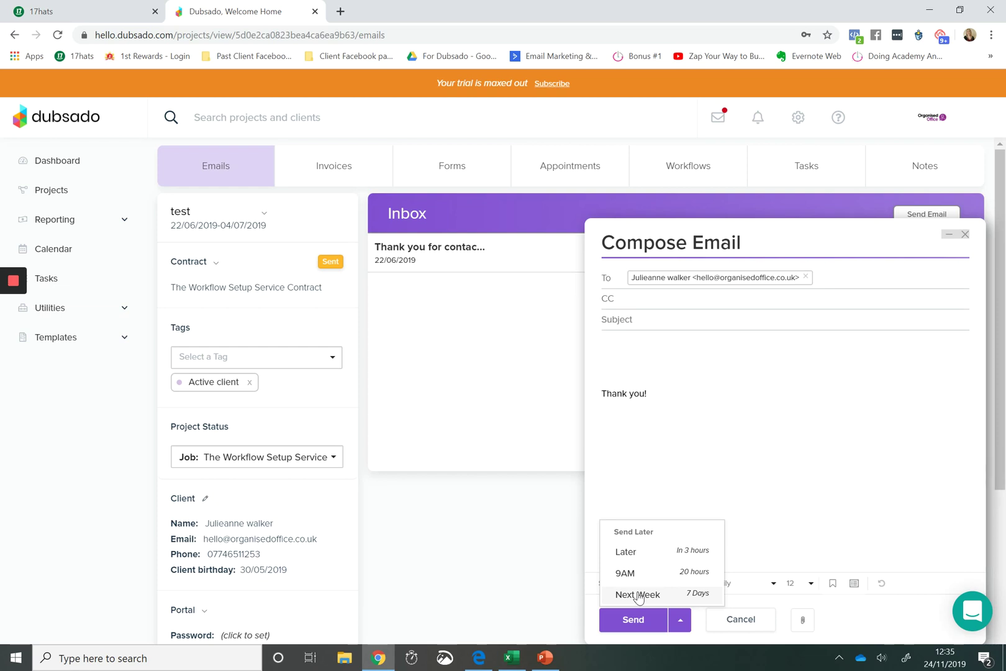
left_click(76, 23)
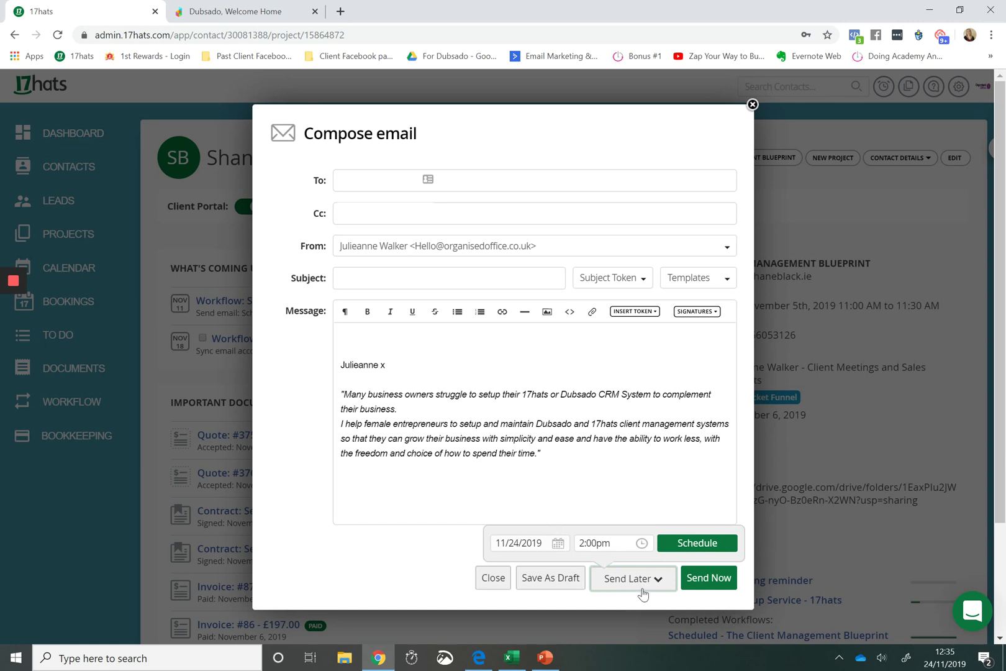
Schedule the 17hats email for November 28, 2019 at 3:15pm.
left_click(635, 588)
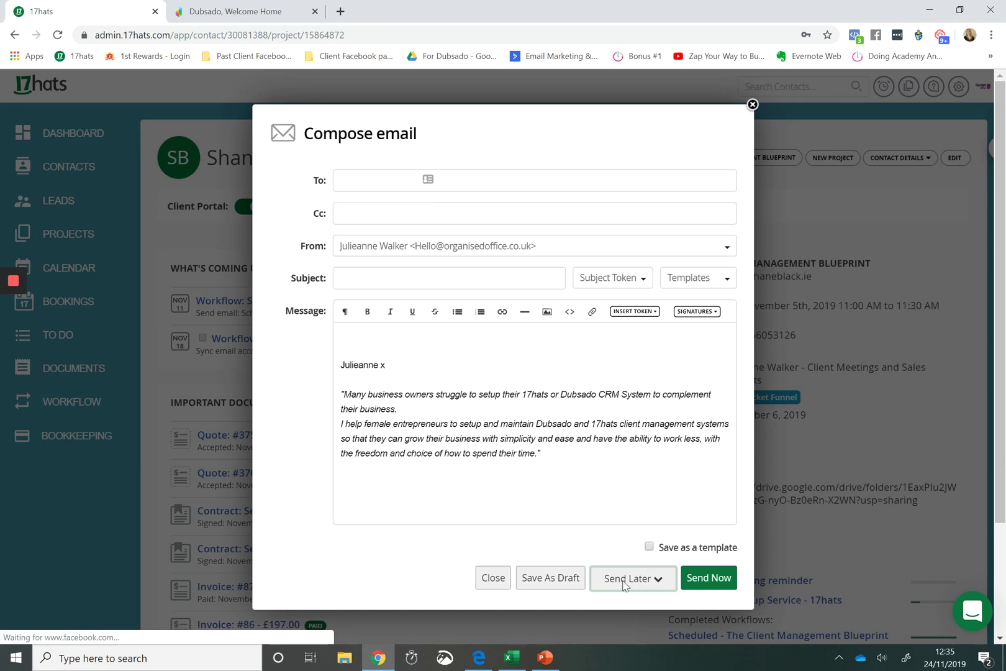
left_click(623, 585)
left_click(557, 544)
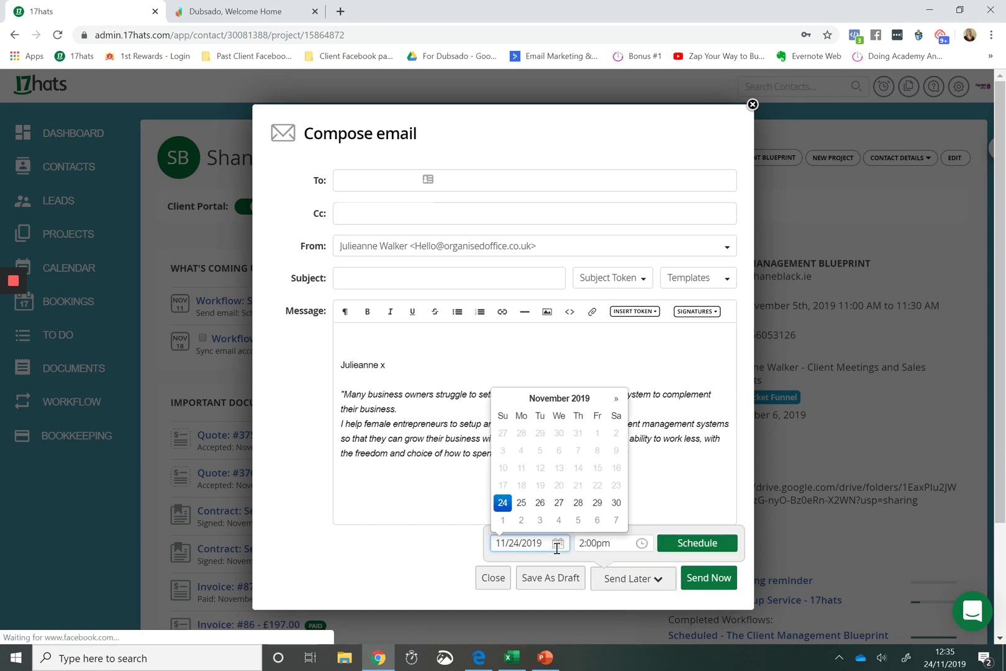
left_click(578, 503)
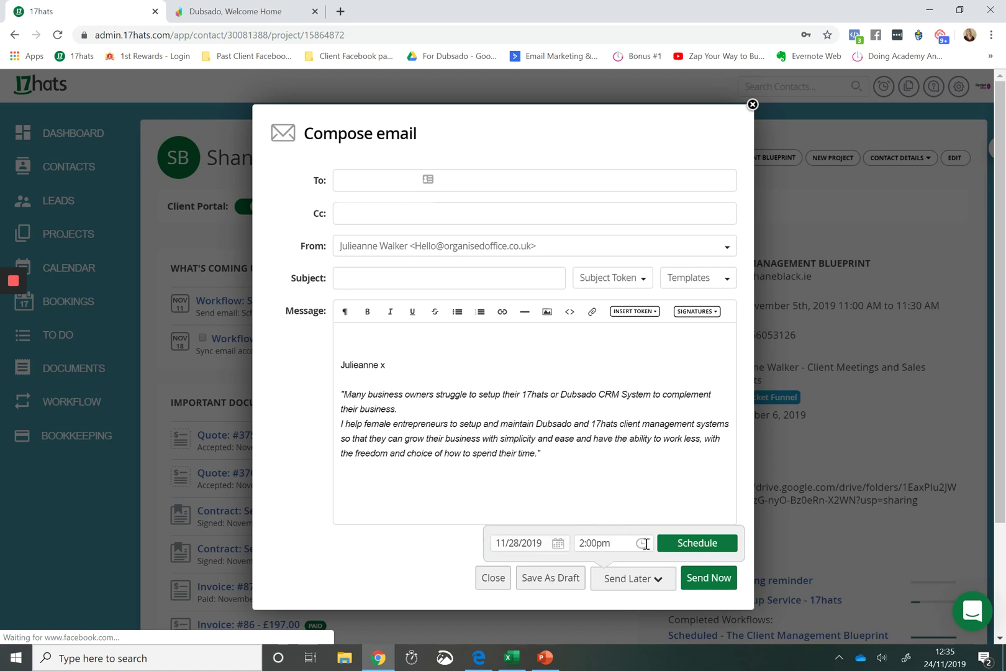
left_click(646, 546)
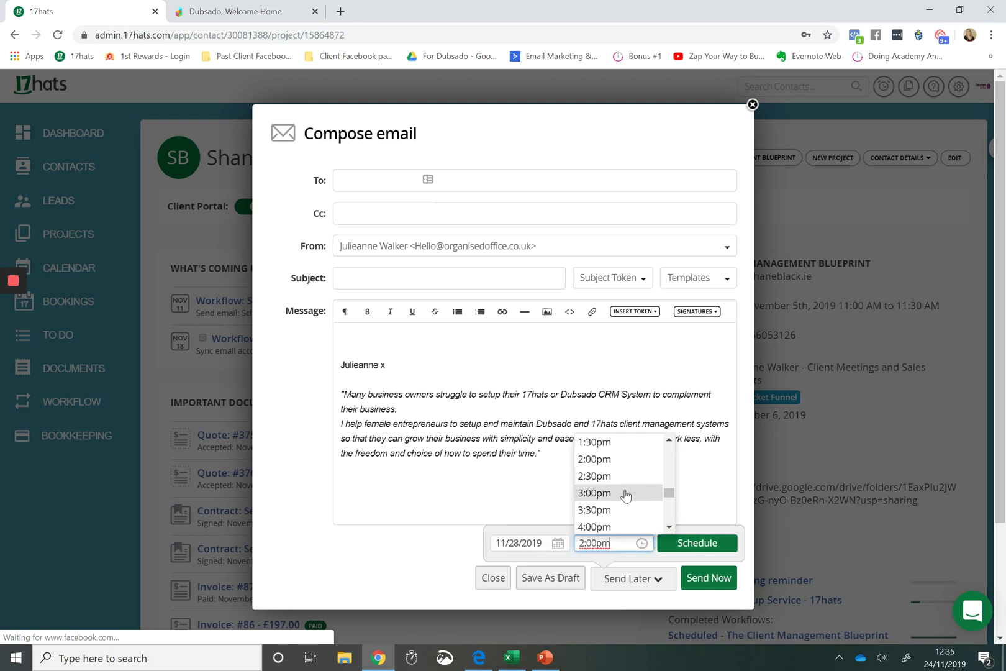
left_click(626, 491)
left_click(594, 542)
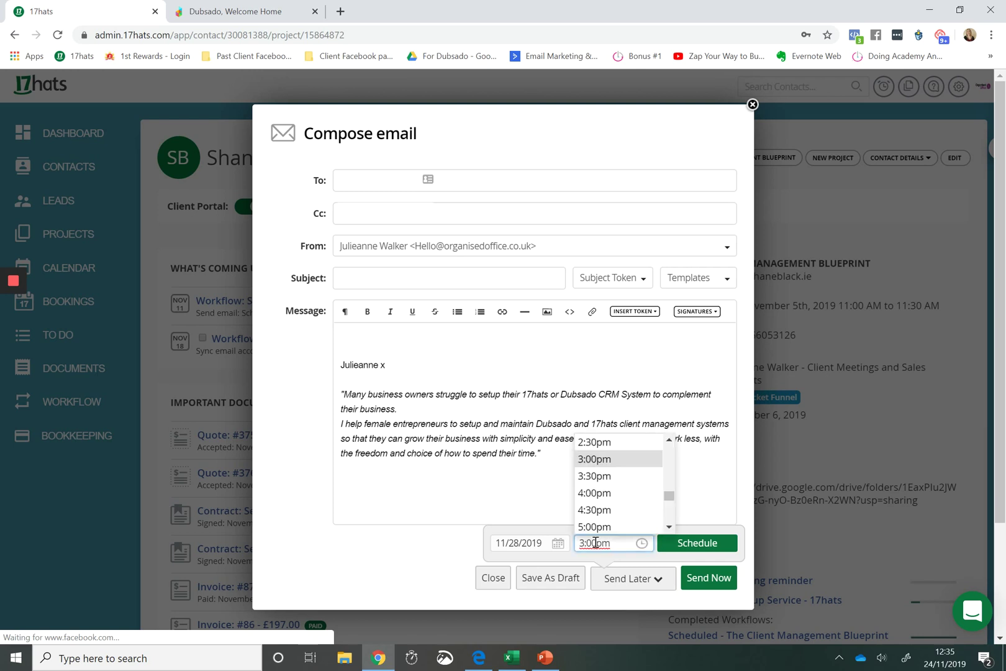
key("BackSpace")
key("BackSpace")
type("15")
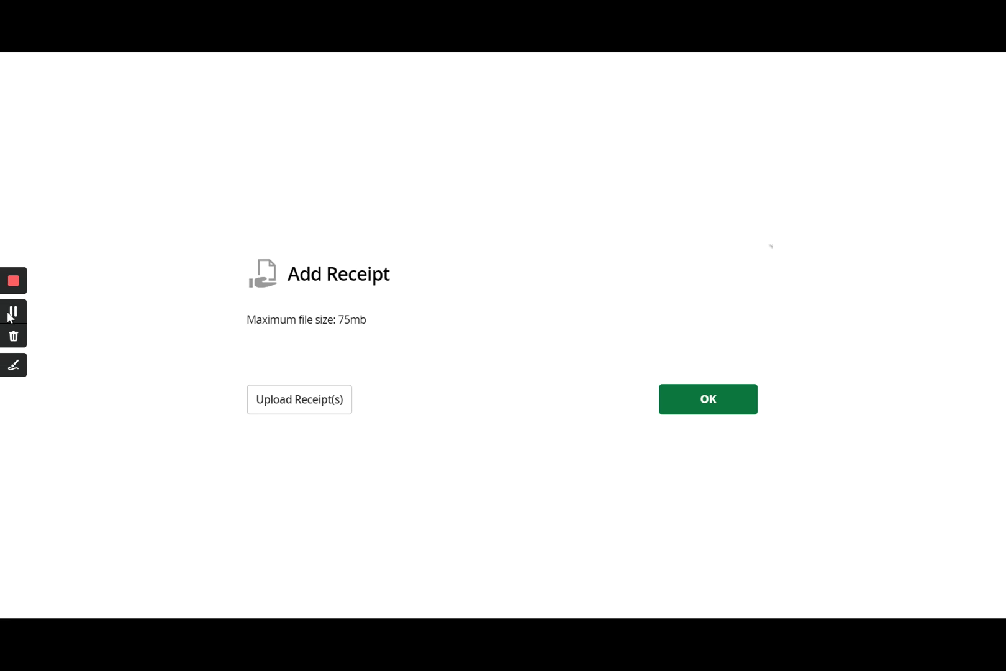
Go to Dubsado's Templates > Forms page.
left_click(13, 312)
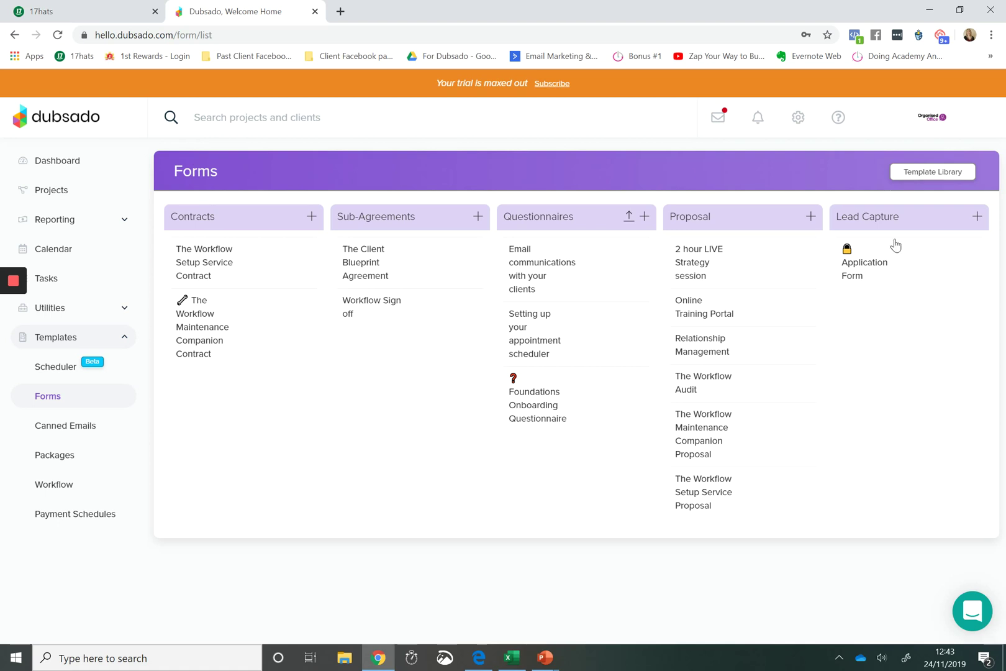
Create a new Lead Capture form and add a code block displaying bold 'Hello World.'.
left_click(977, 218)
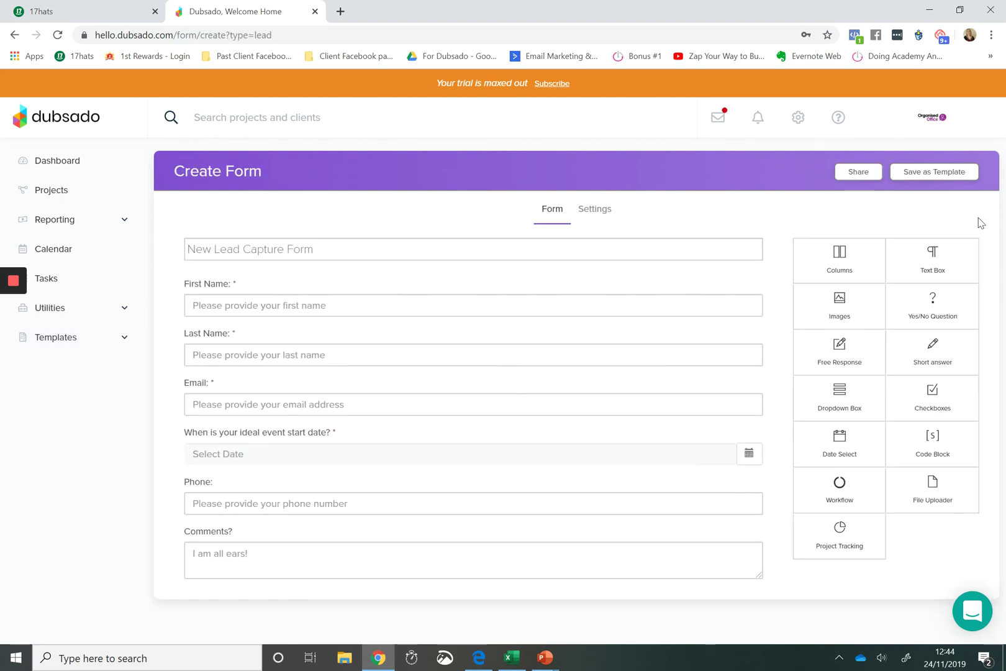
left_click(929, 441)
left_click(434, 604)
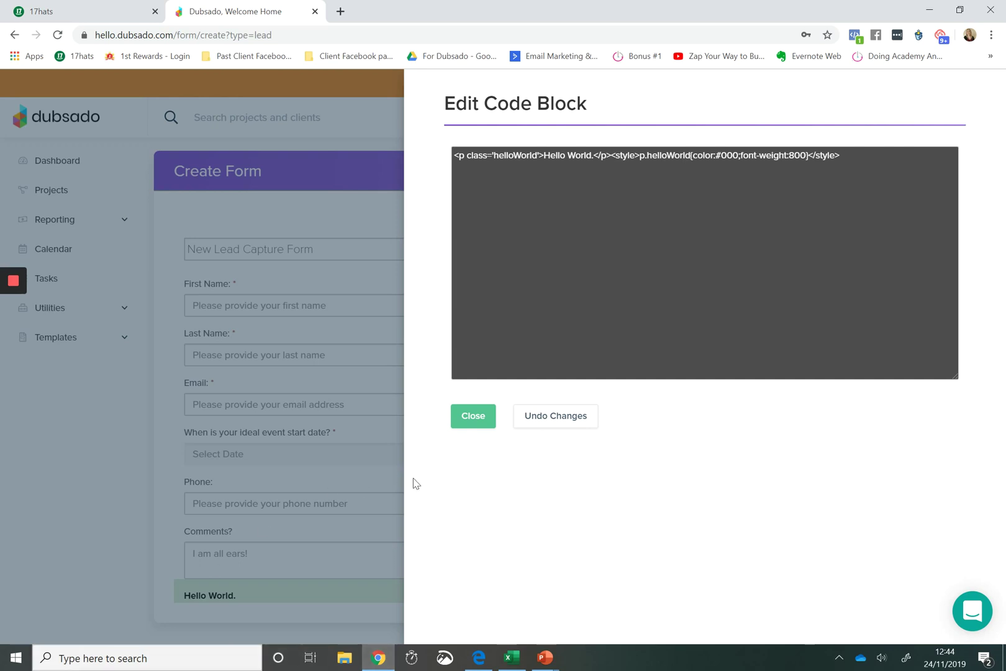
left_click(464, 421)
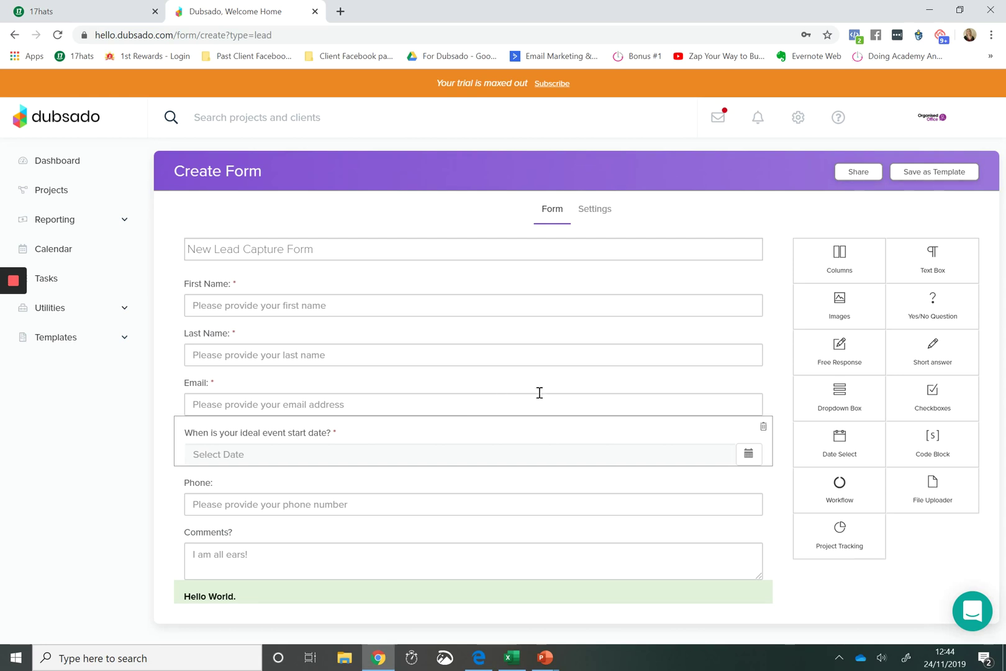
Add a 'Choose file(s) to upload' file uploader beneath the Hello World block.
left_click(928, 507)
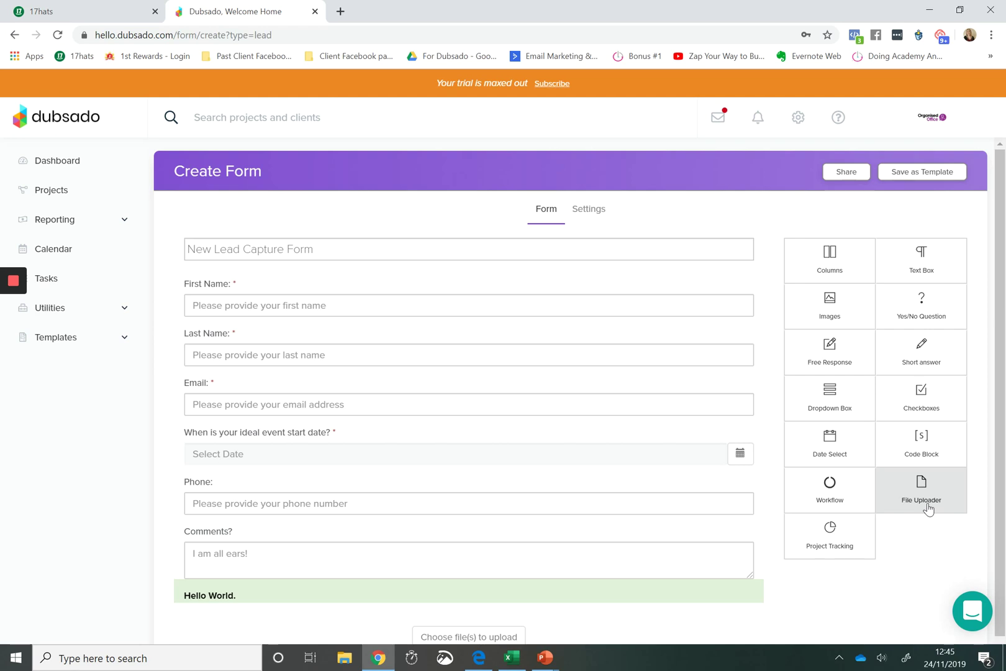
Leave the unsaved form for Tasks and view the two project management Boards.
left_click(83, 281)
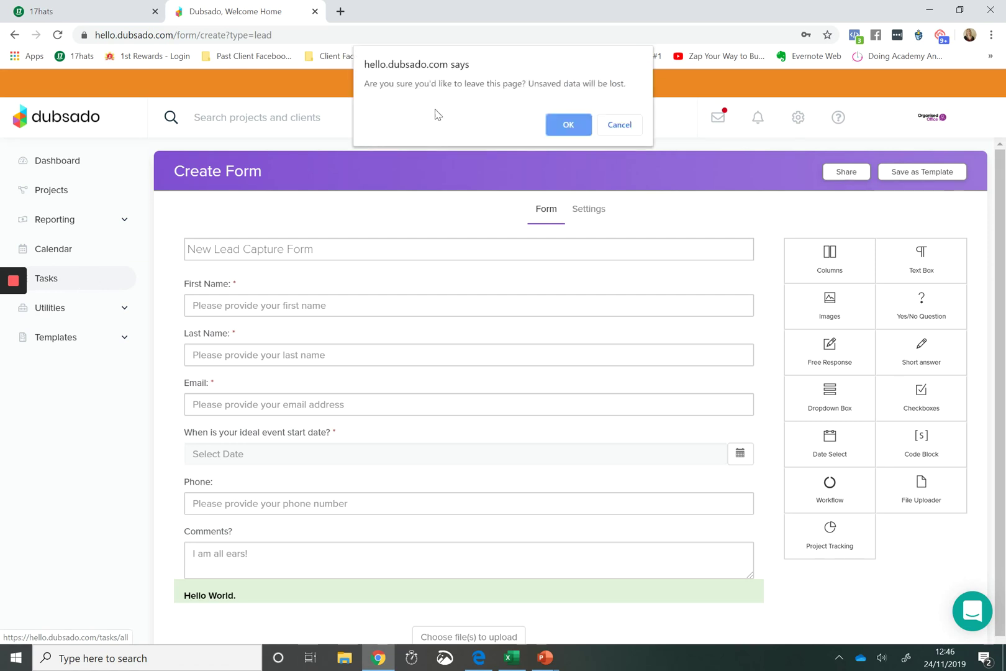
left_click(566, 119)
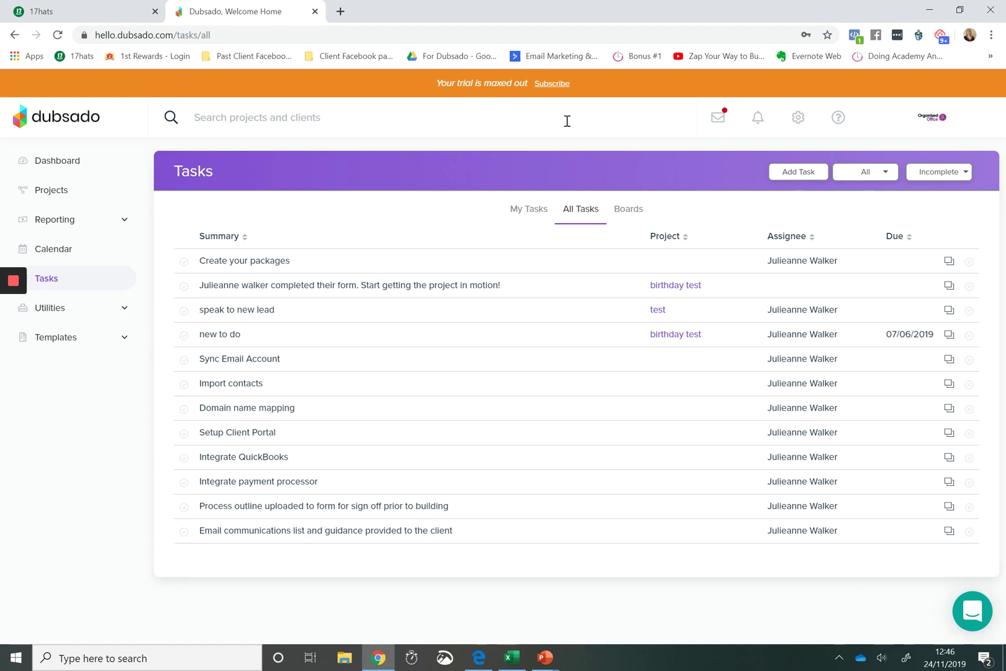
left_click(629, 216)
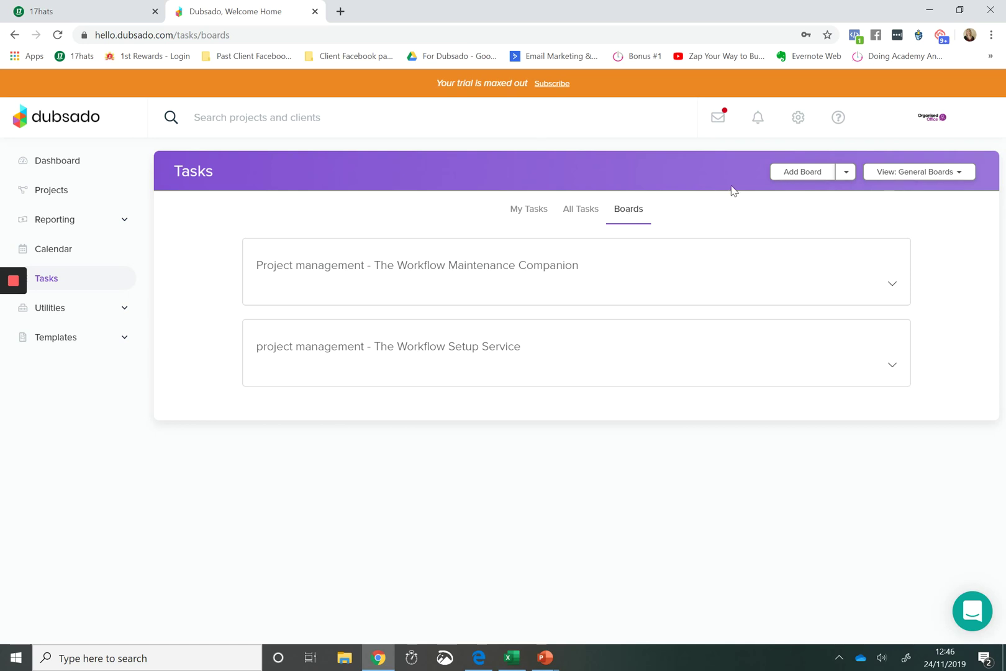
Add a new board named 'test' linked to the test project.
left_click(810, 174)
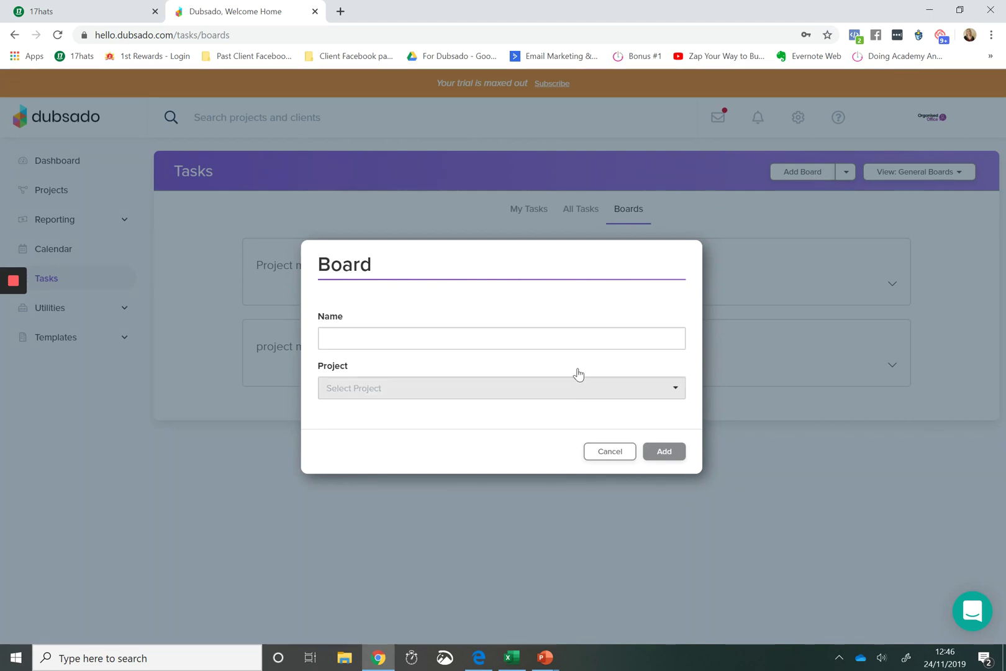
left_click(603, 336)
type("test")
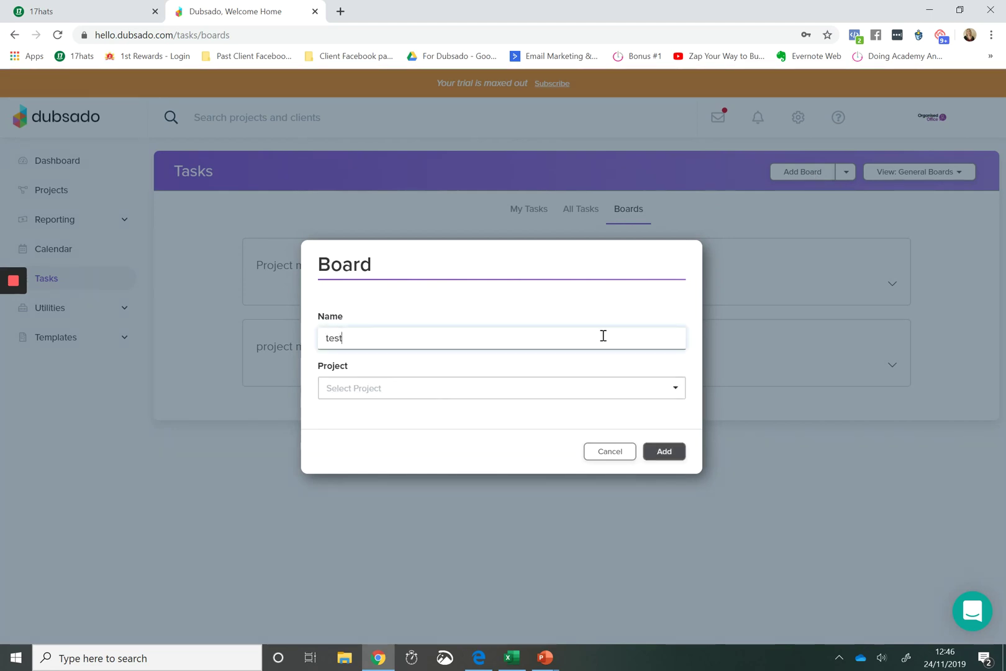
left_click(606, 393)
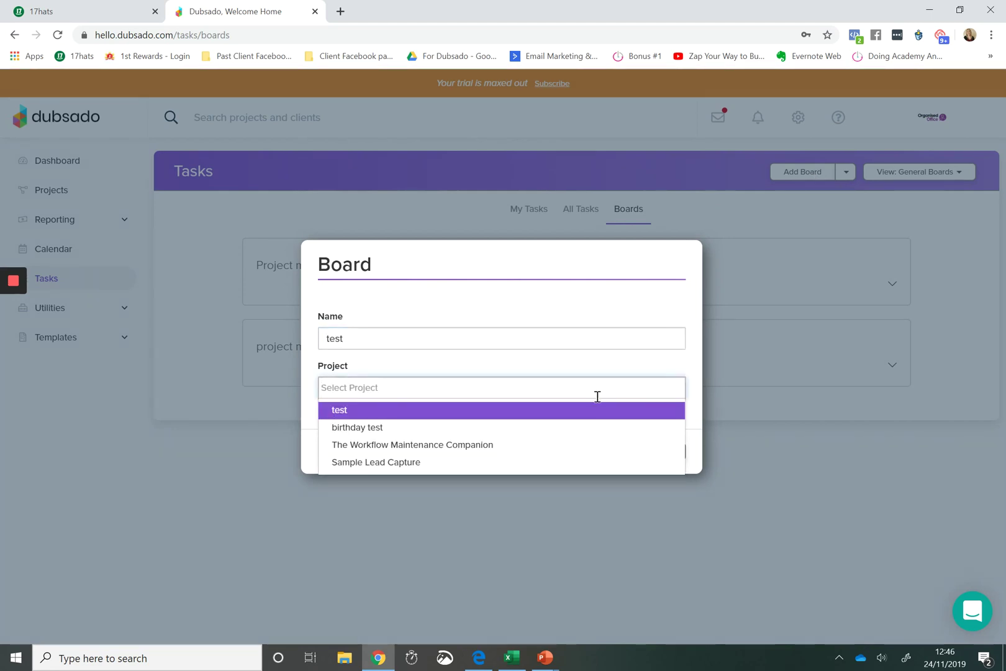
left_click(588, 409)
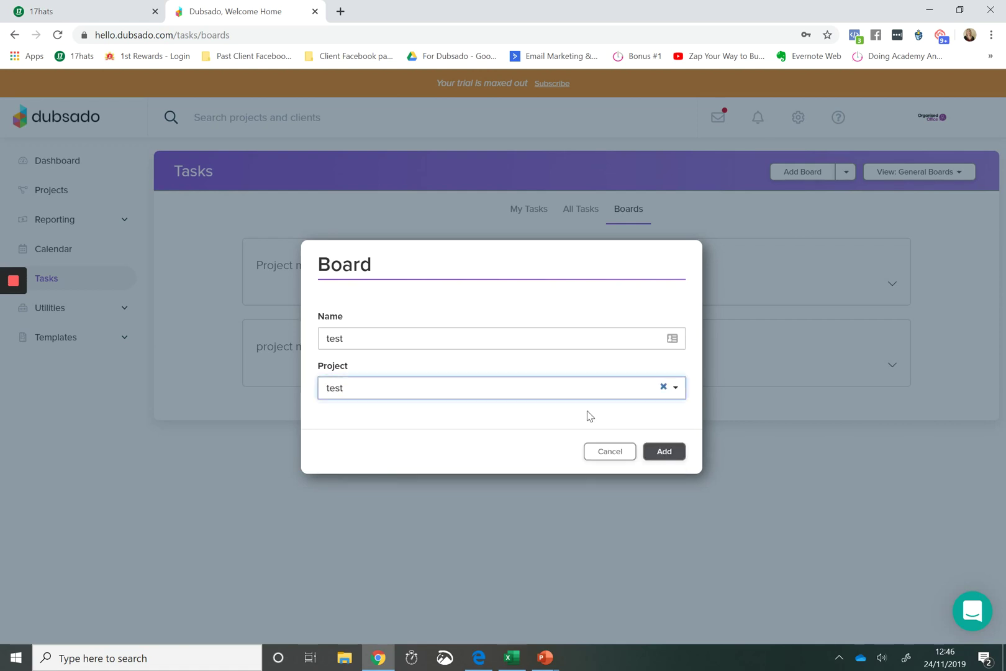
left_click(670, 453)
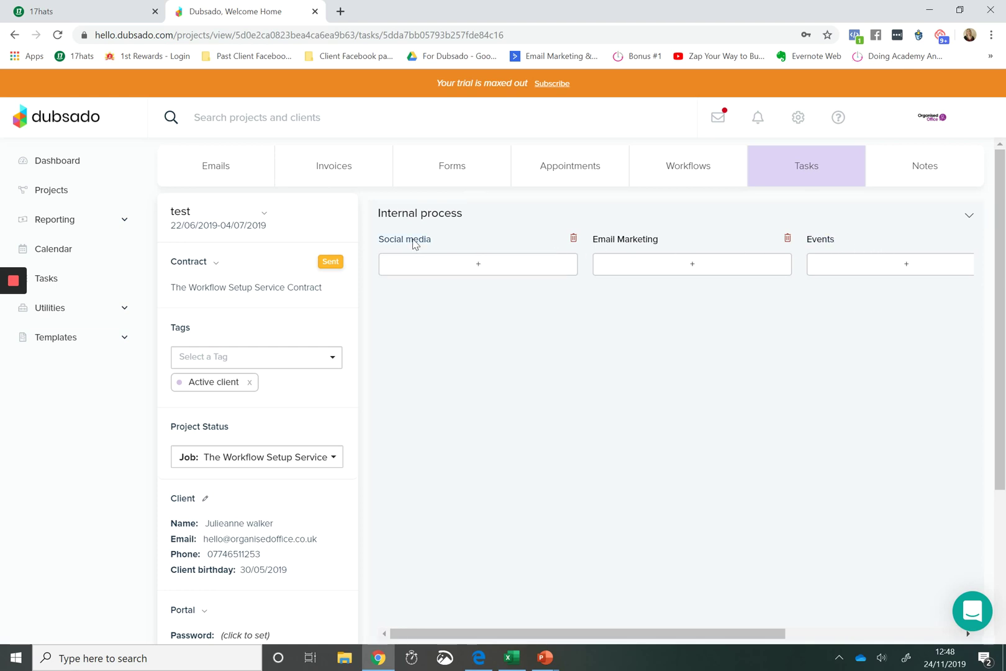
Add a 'Schedule social media' to-do under Social media, assigned to the team member.
left_click(424, 274)
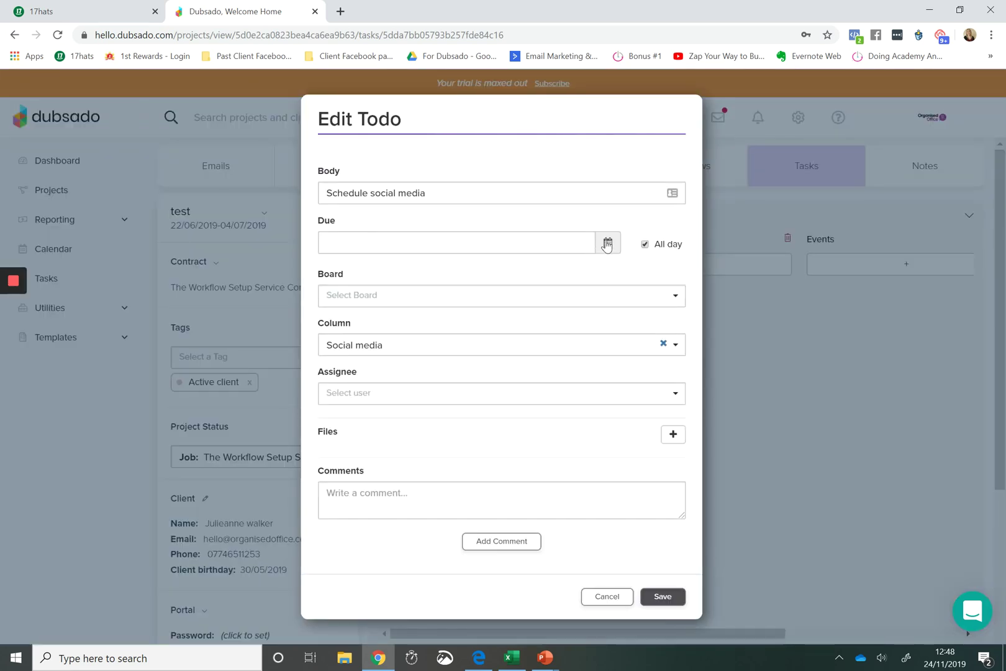
left_click(585, 304)
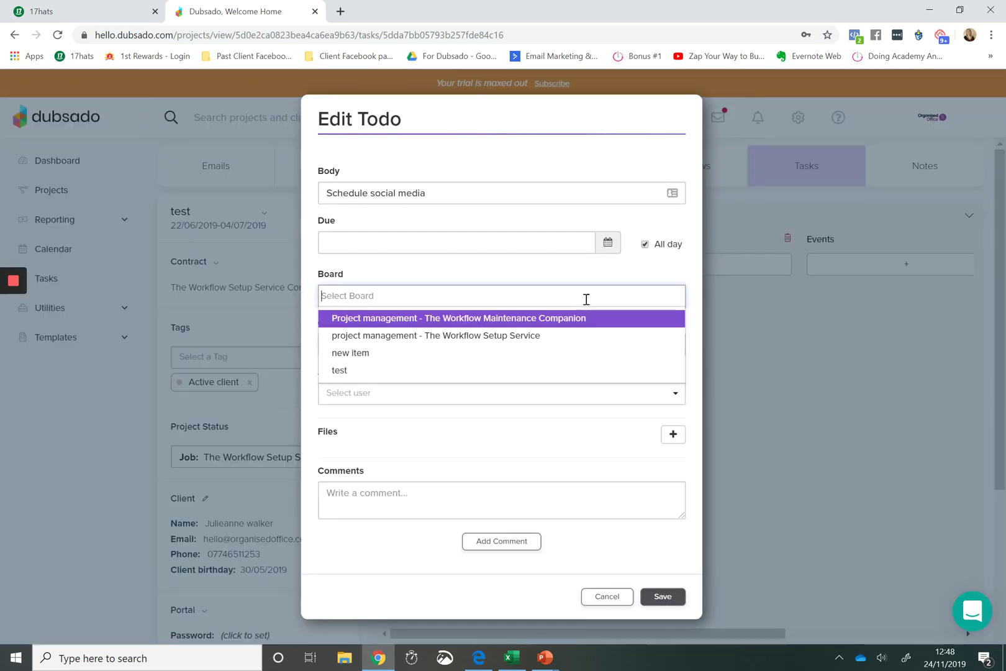
left_click(538, 268)
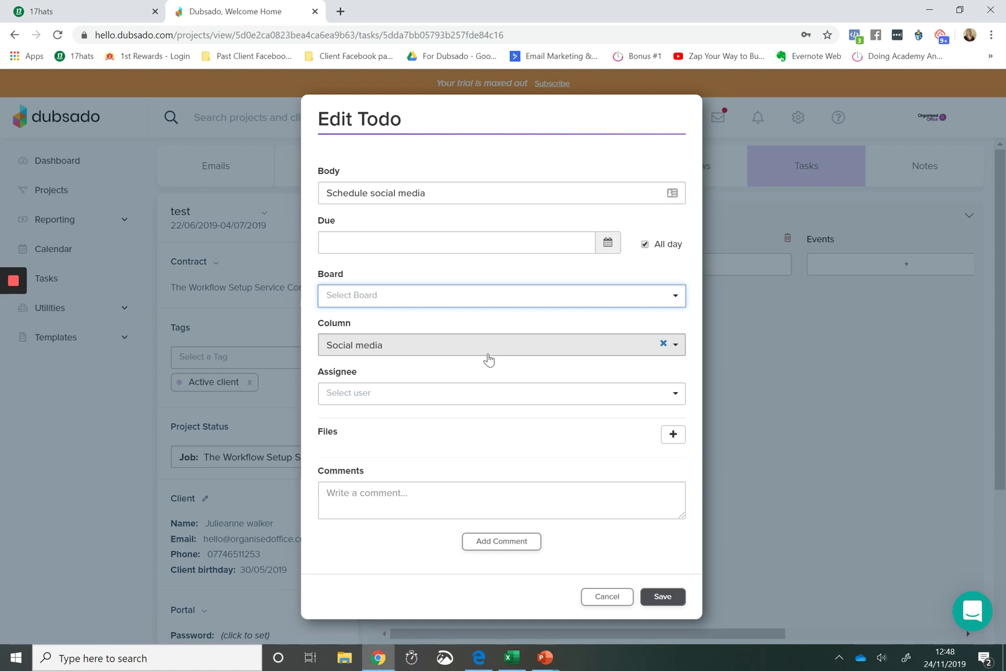
left_click(467, 396)
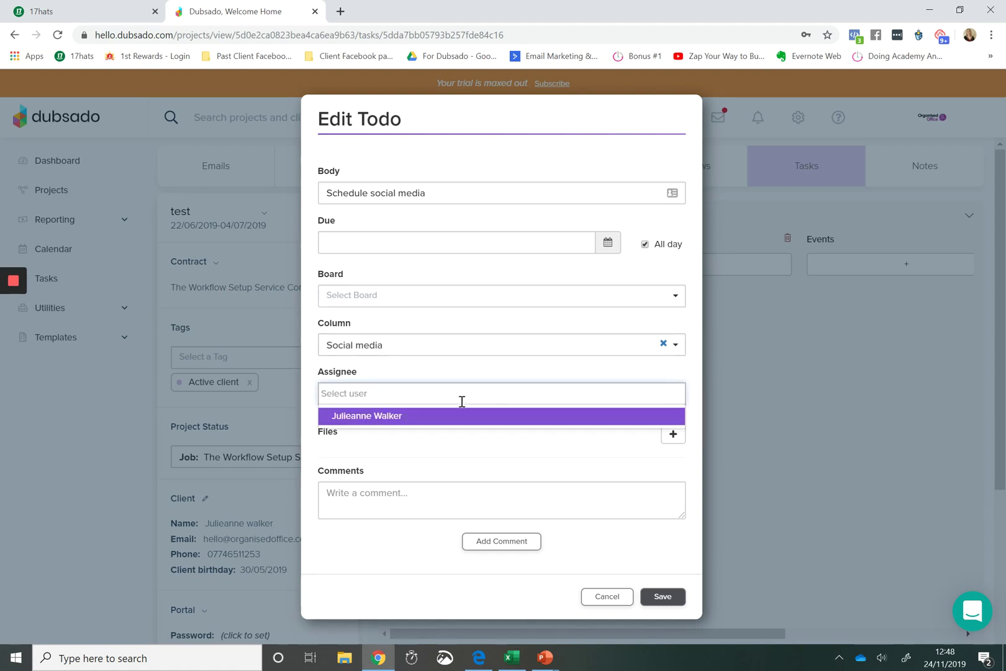
left_click(456, 422)
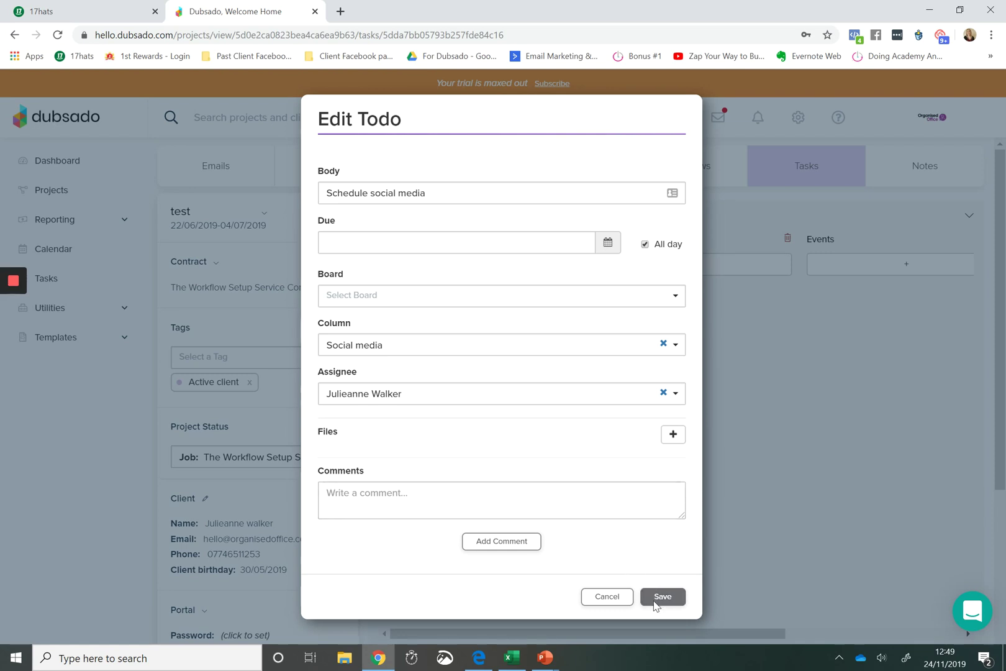
left_click(654, 605)
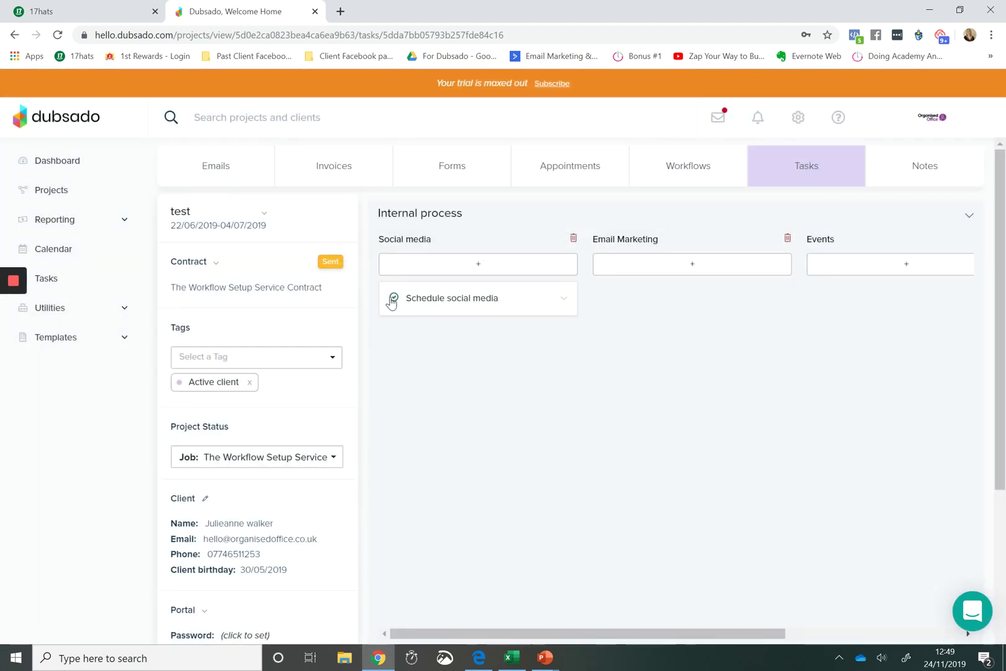
Mark Schedule social media complete, set the board's task privacy to Client Portal, and view Project Sources.
left_click(392, 299)
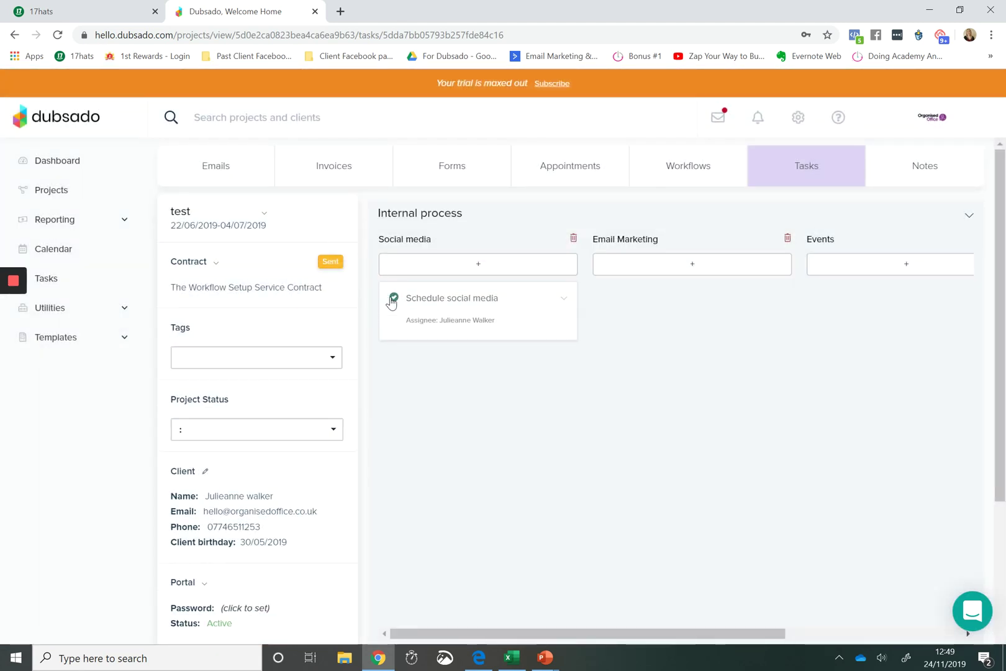
left_click(969, 218)
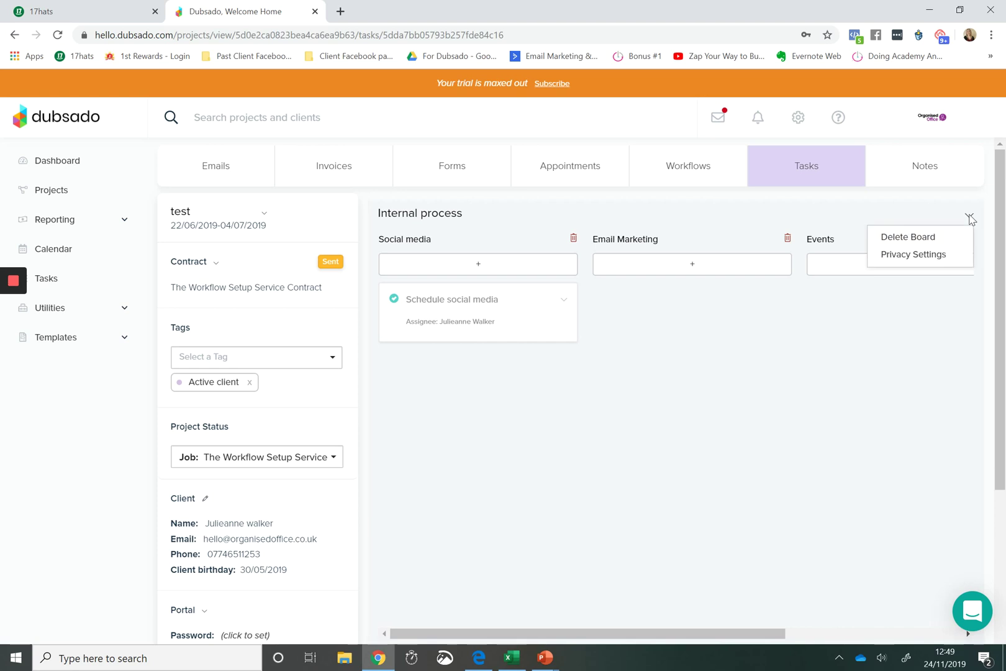
left_click(931, 255)
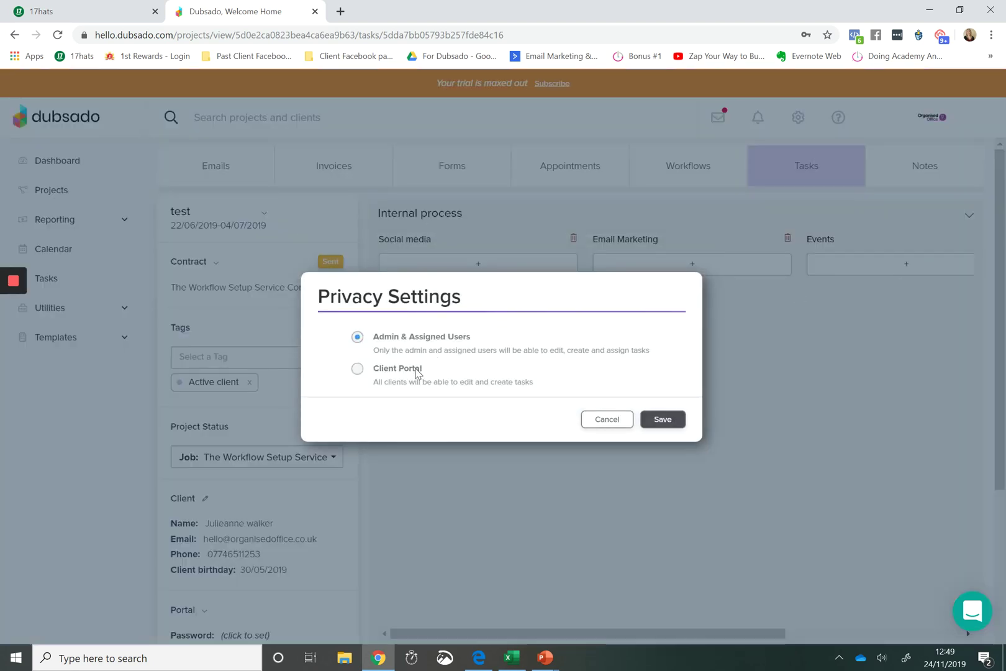
left_click(416, 372)
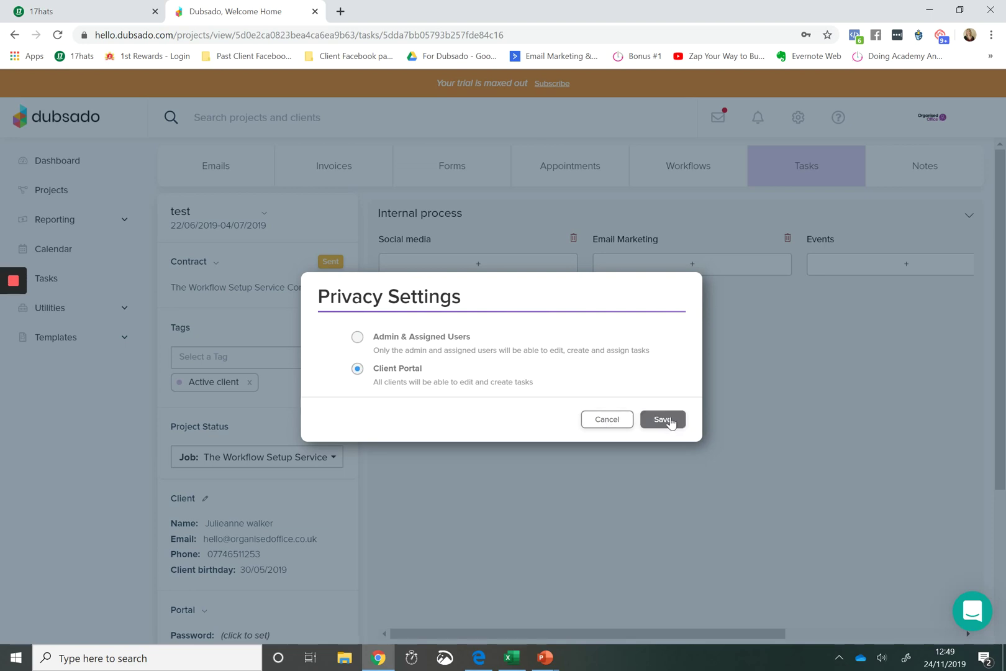
left_click(664, 419)
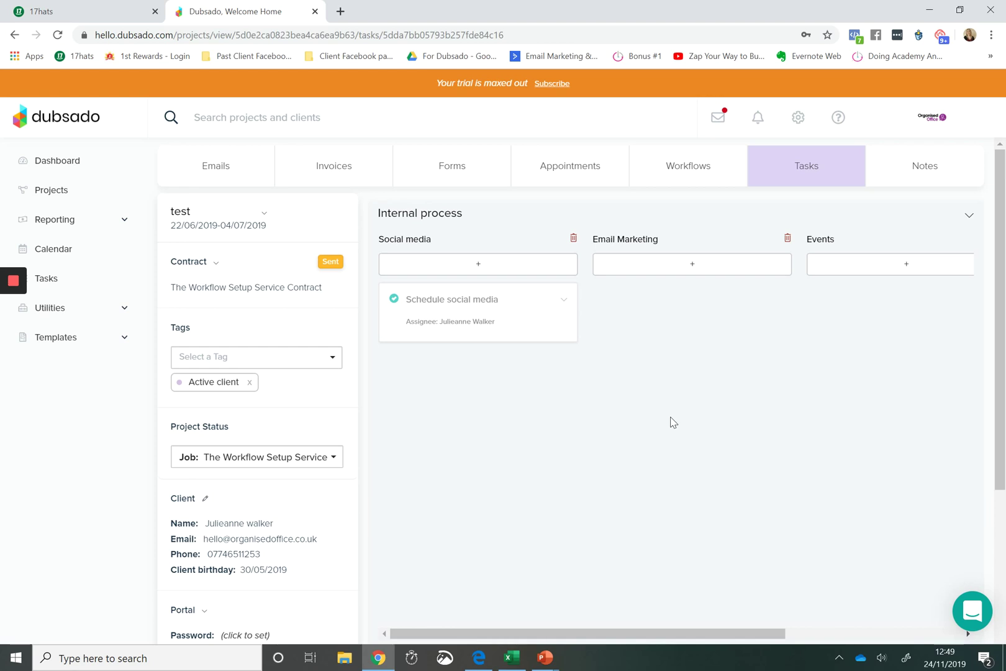
left_click(61, 250)
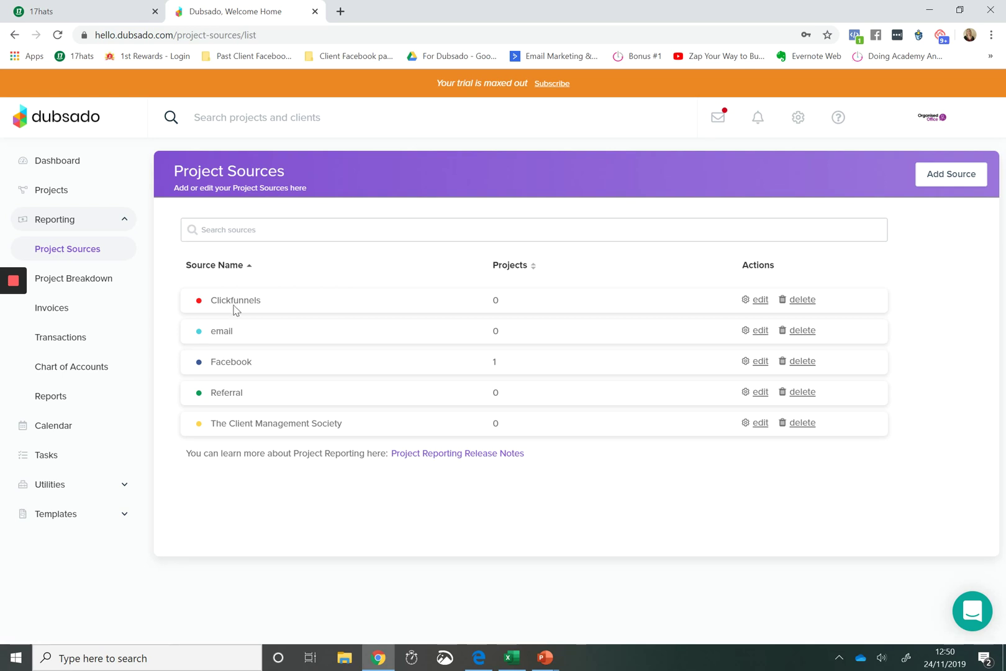
Open the Project Breakdown report.
left_click(87, 280)
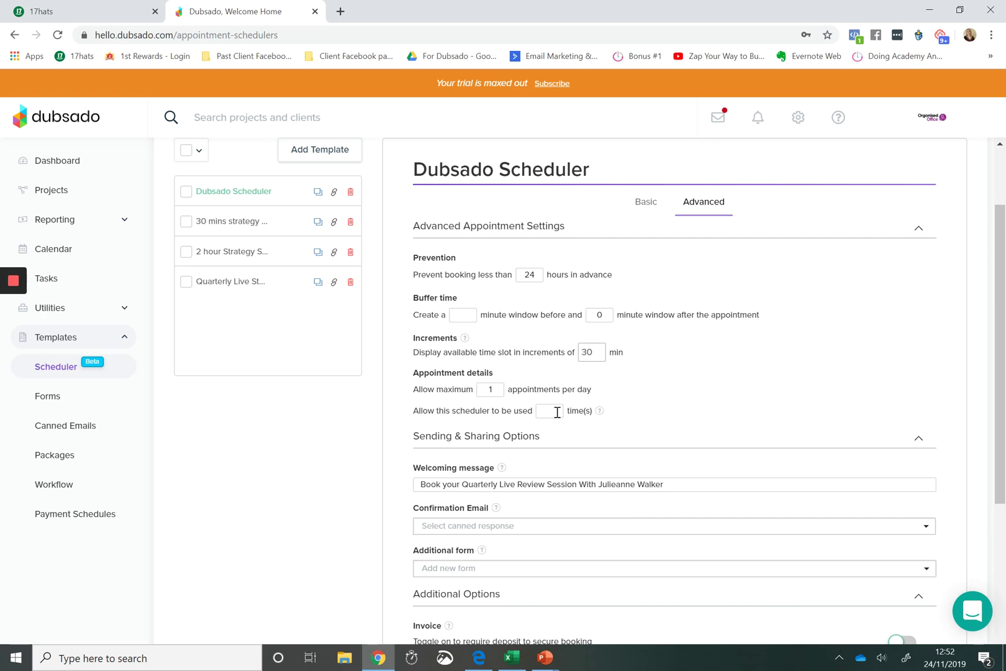
scroll(557, 412, "down", 3)
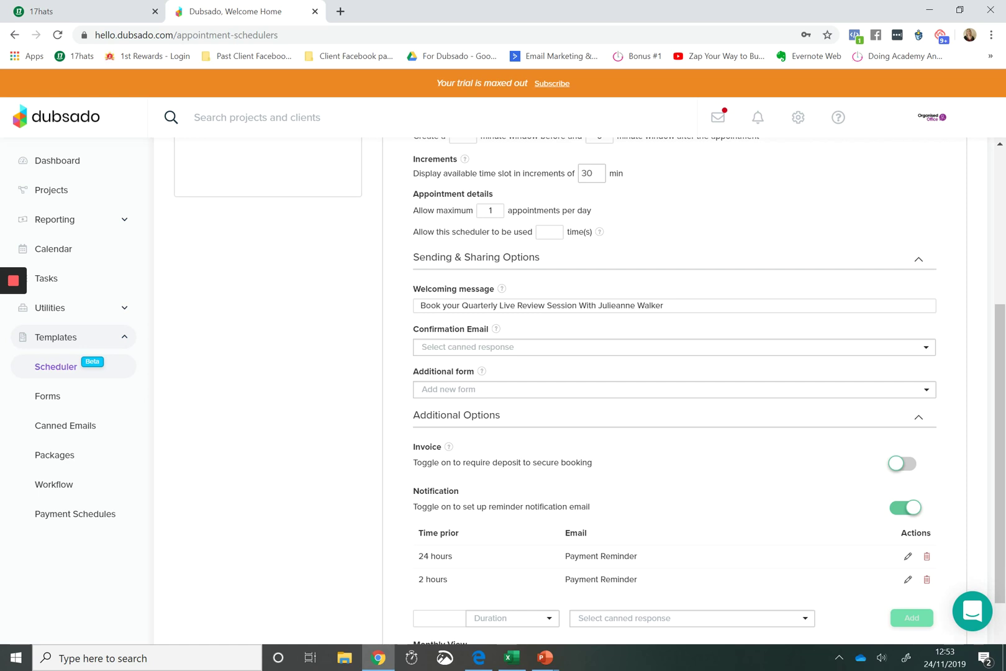
Require a deposit invoice for scheduler bookings and add a new line item to it.
scroll(914, 435, "down", 1)
left_click(914, 388)
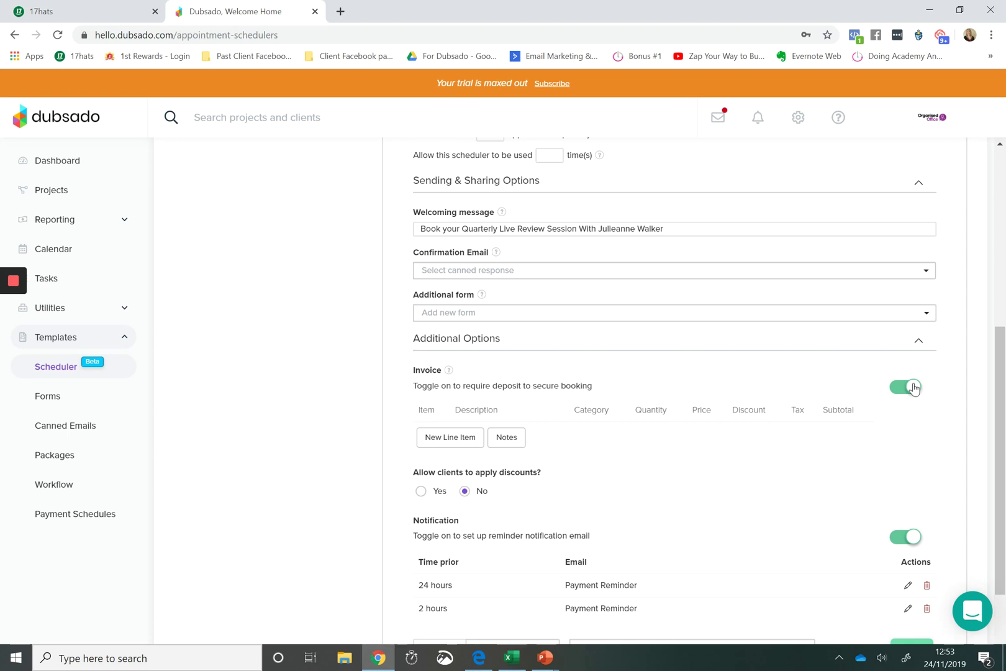
left_click(443, 443)
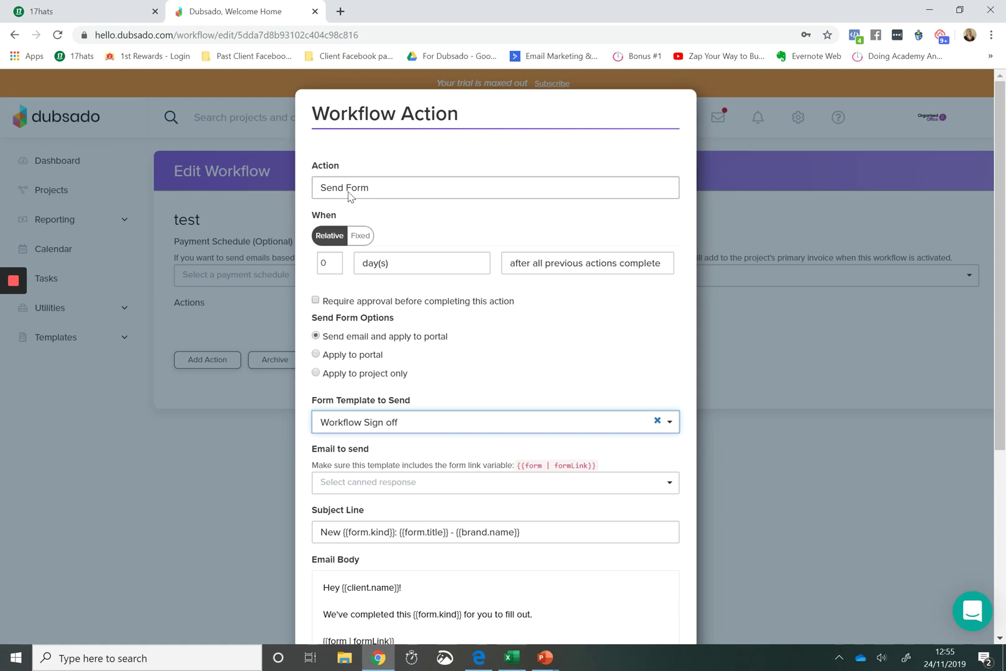
Set the Workflow Sign off form action to apply to the portal without emailing.
left_click(324, 357)
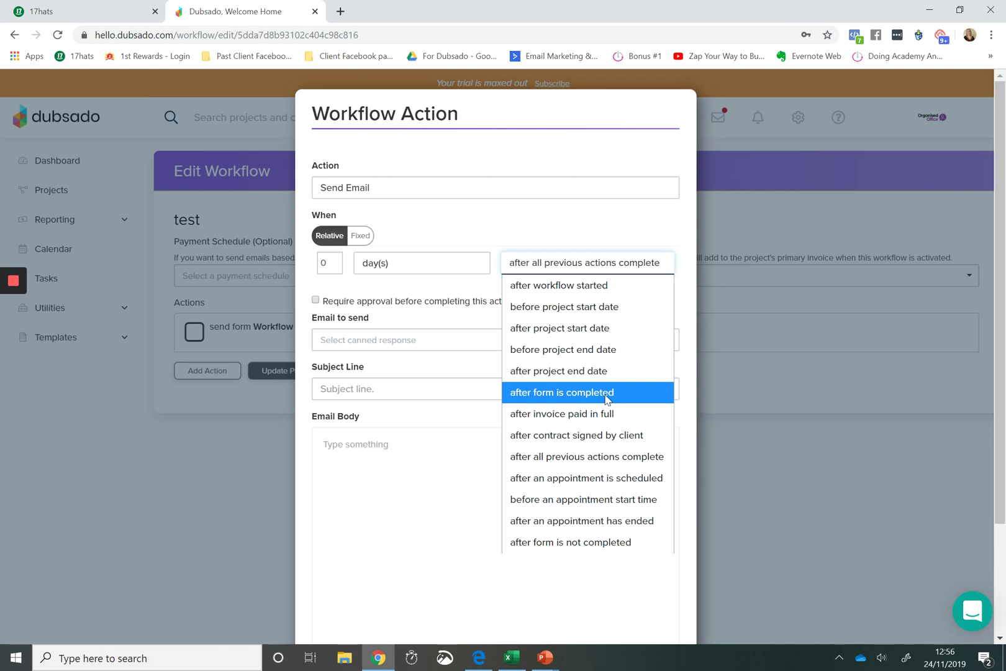
Time the email for after Workflow Sign off is not completed, then open Forms templates.
left_click(574, 544)
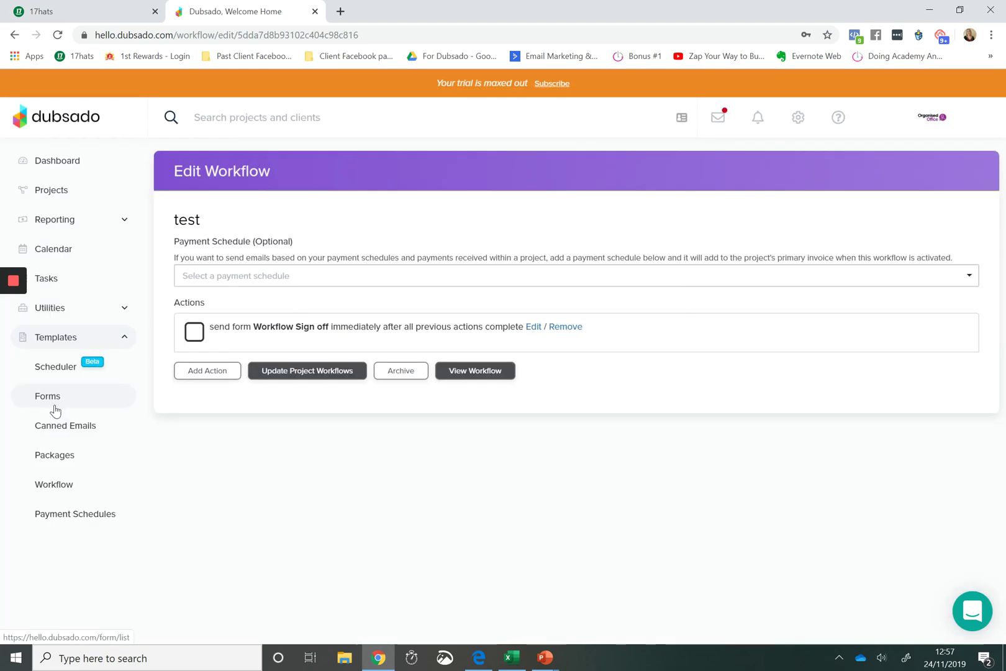
left_click(53, 404)
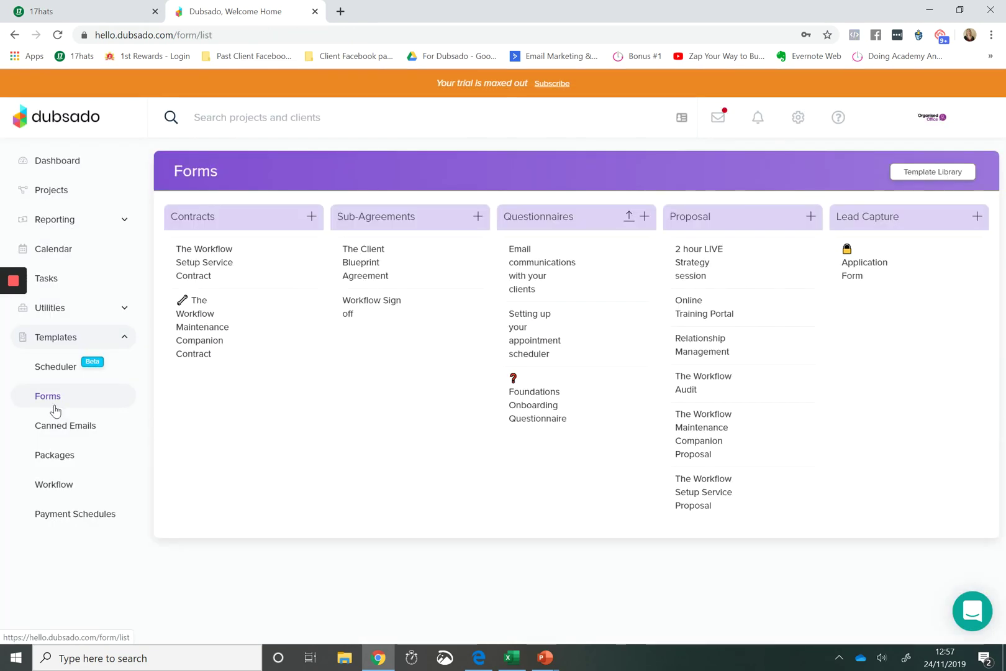
Create a new blank proposal form and browse its Settings tab.
left_click(810, 217)
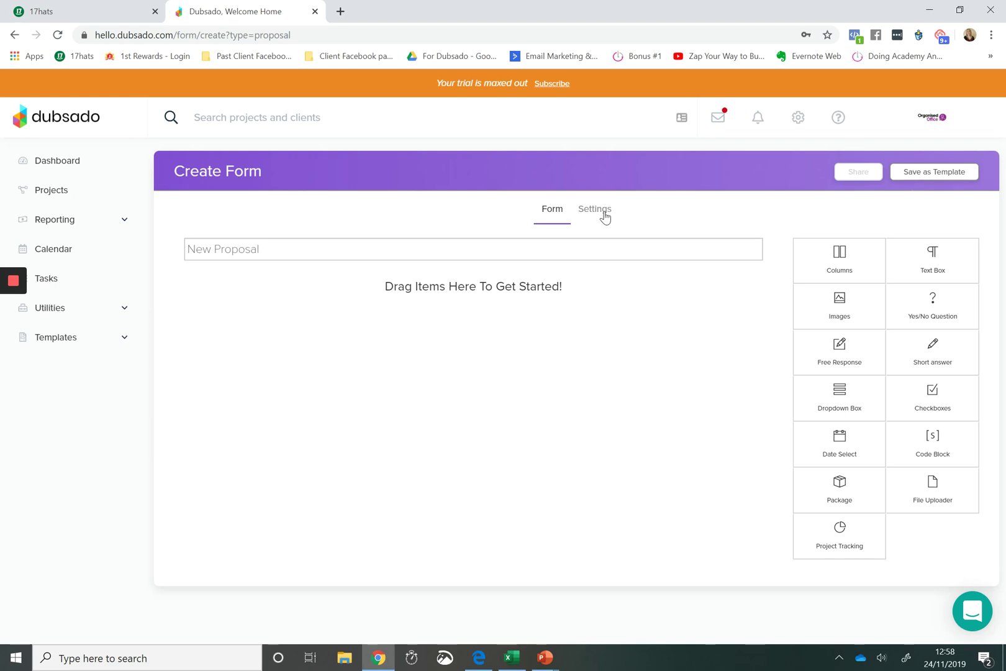
left_click(594, 209)
scroll(513, 587, "down", 10)
Review the 17hats Test quote template's add-item choices, then return to the Dubsado proposal.
key("ctrl+shift+Tab")
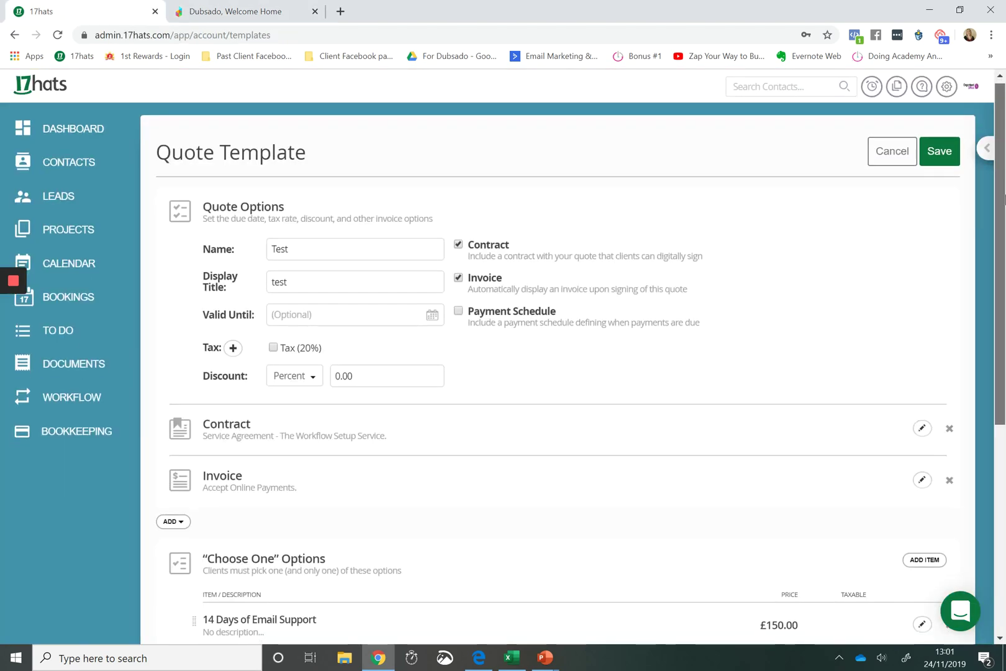
scroll(974, 407, "down", 5)
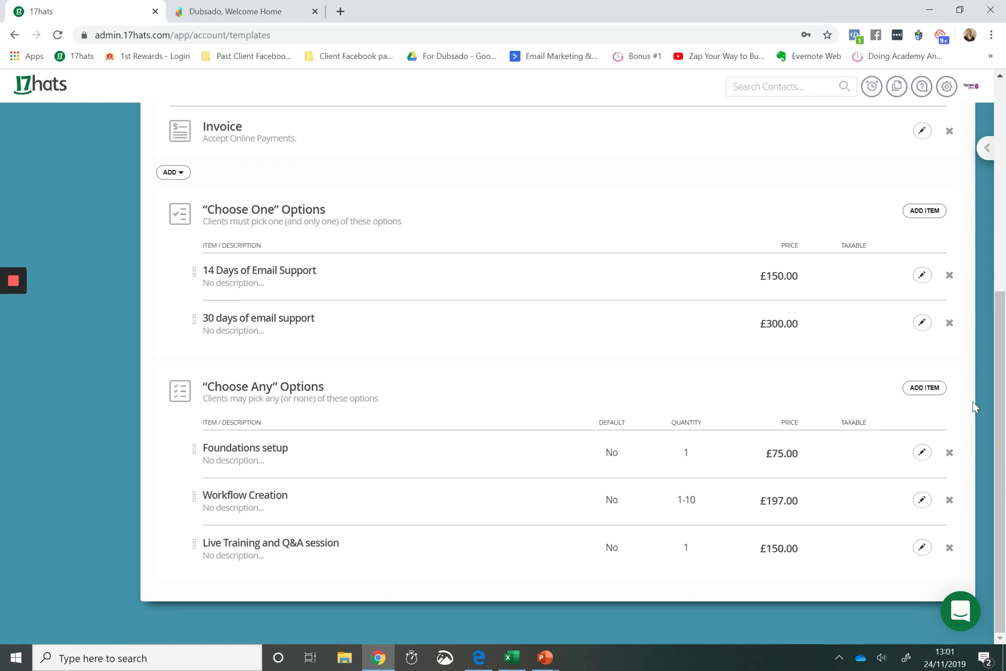
left_click(173, 172)
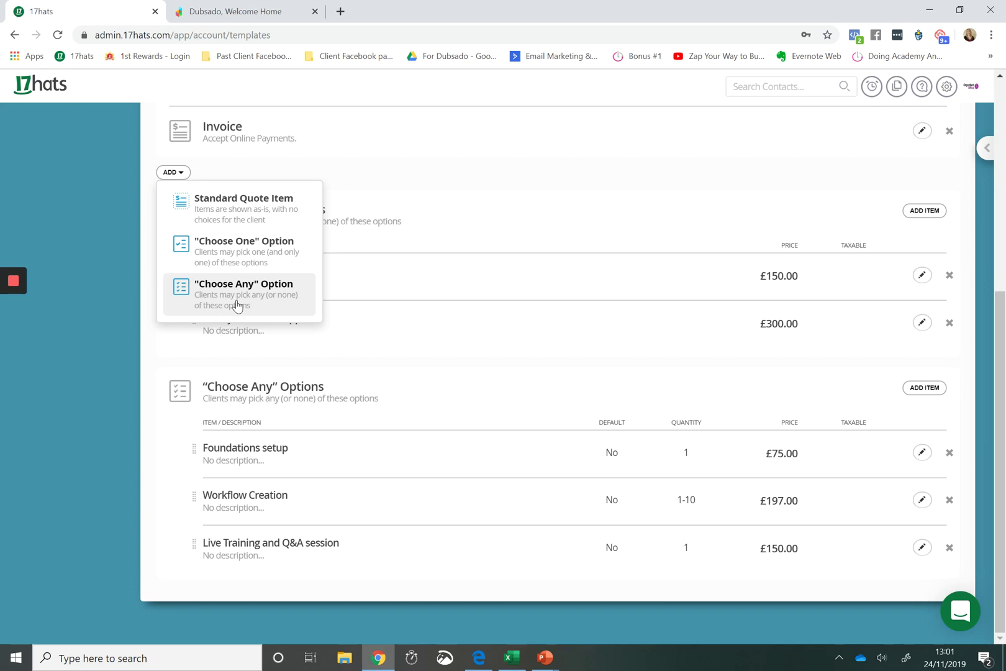
left_click(216, 11)
left_click(121, 13)
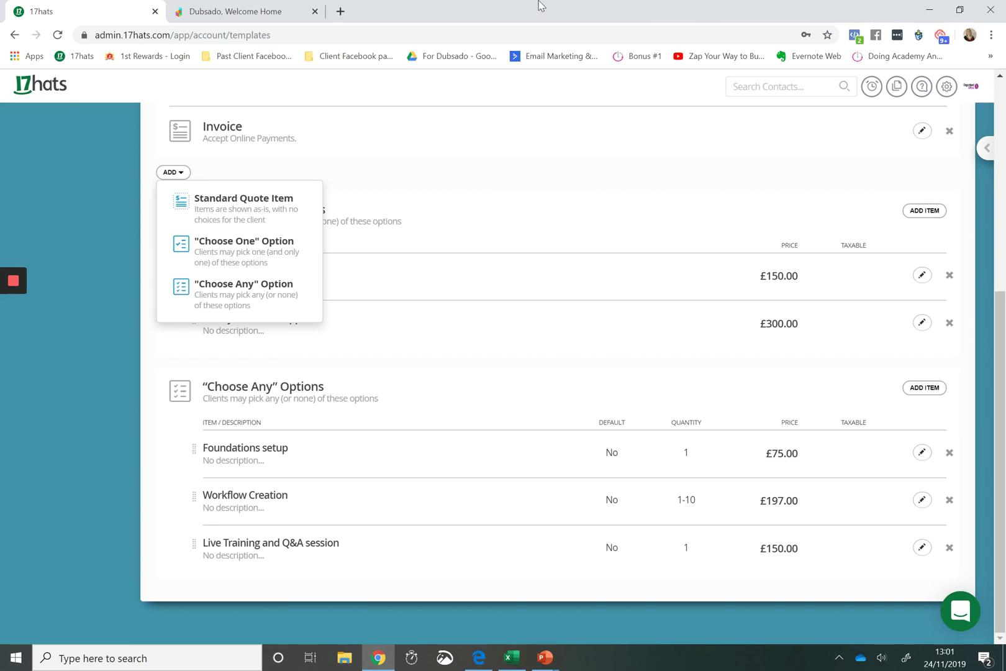
left_click(267, 12)
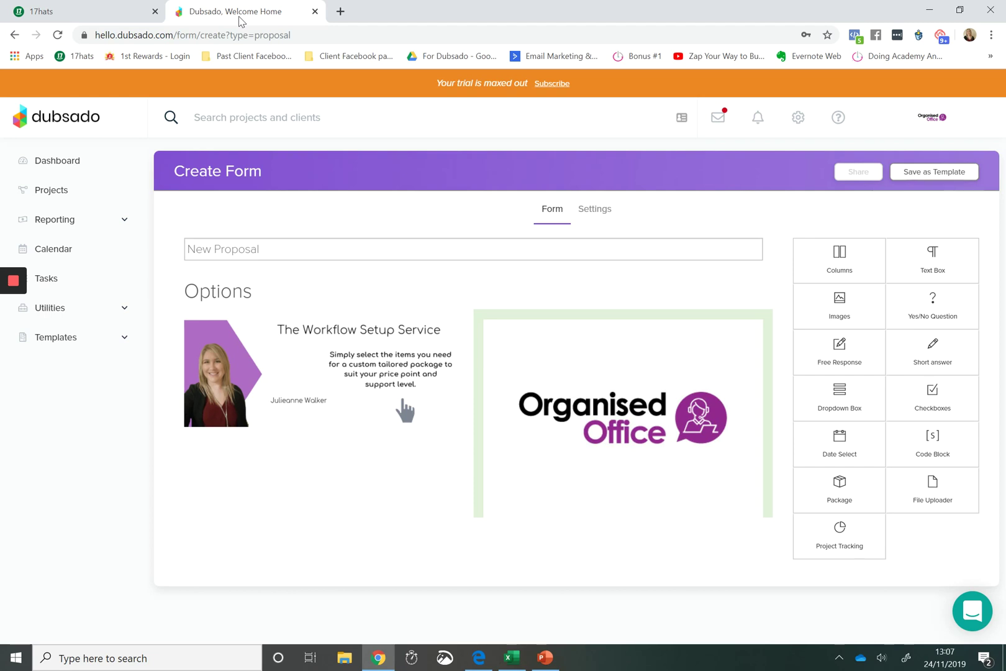
Switch to the PowerPoint deck showing slide 7, 'Where to get more support'.
left_click(545, 657)
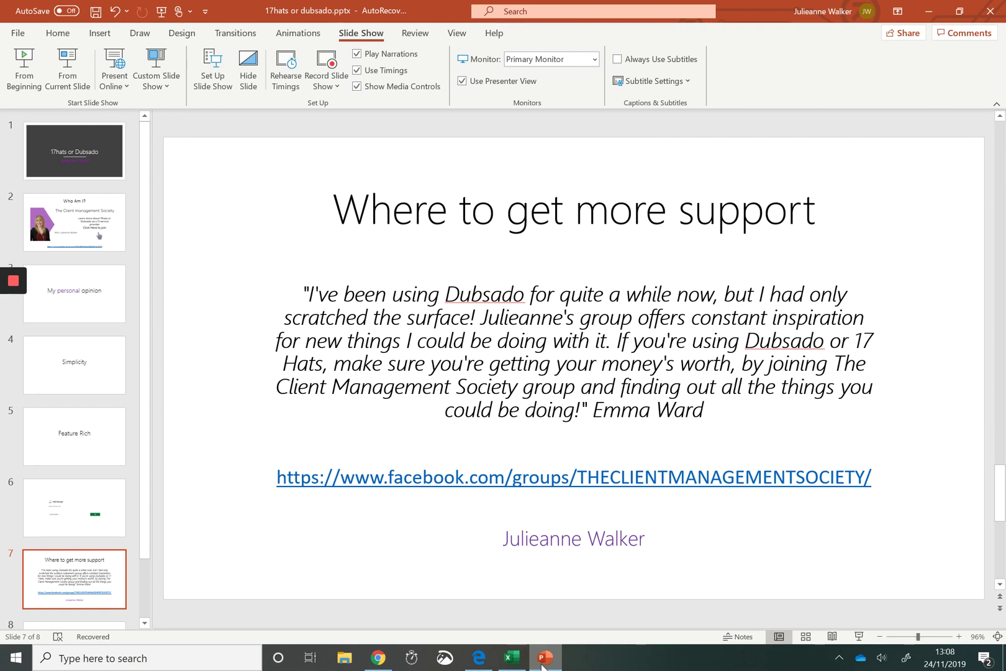
Advance to slide 8, 'Affiliate code', showing Dubsado 20% off and 17hats 10% off offers.
key("Down")
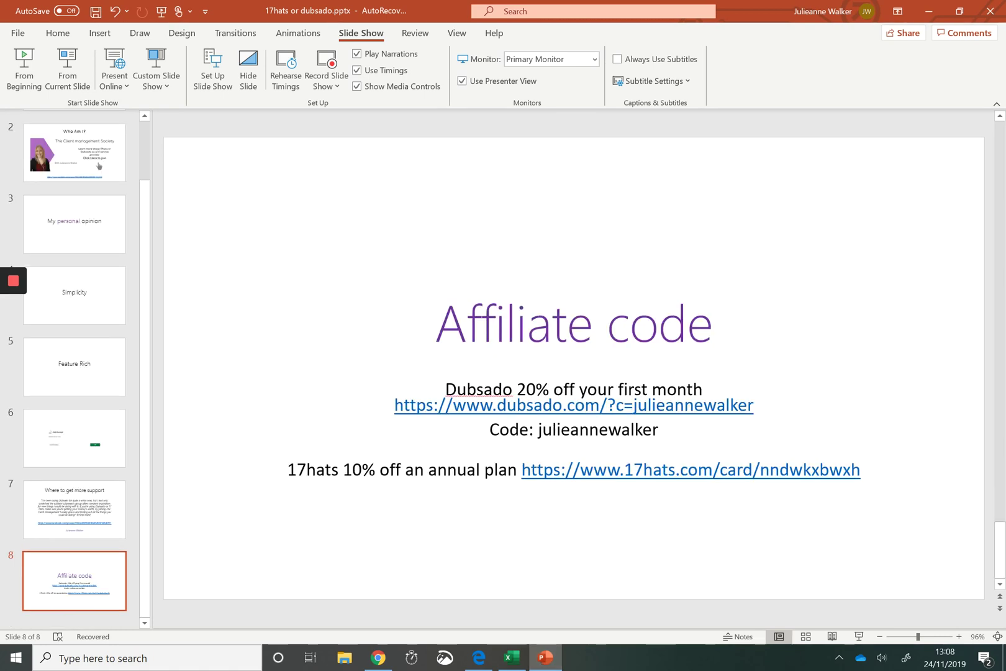